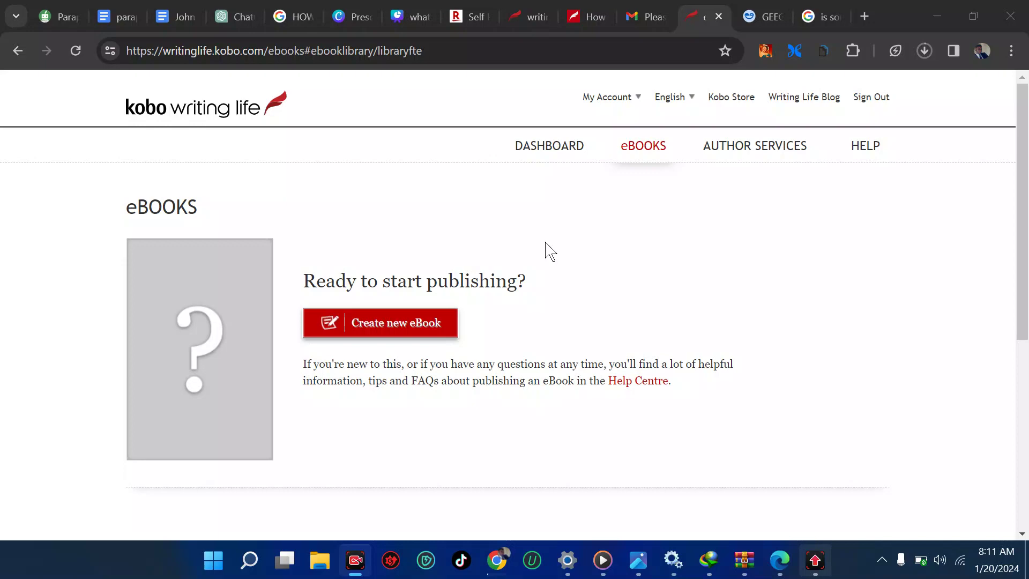
Look over the account dashboard, then return to the still-empty eBooks library
scroll(551, 251, "down", 5)
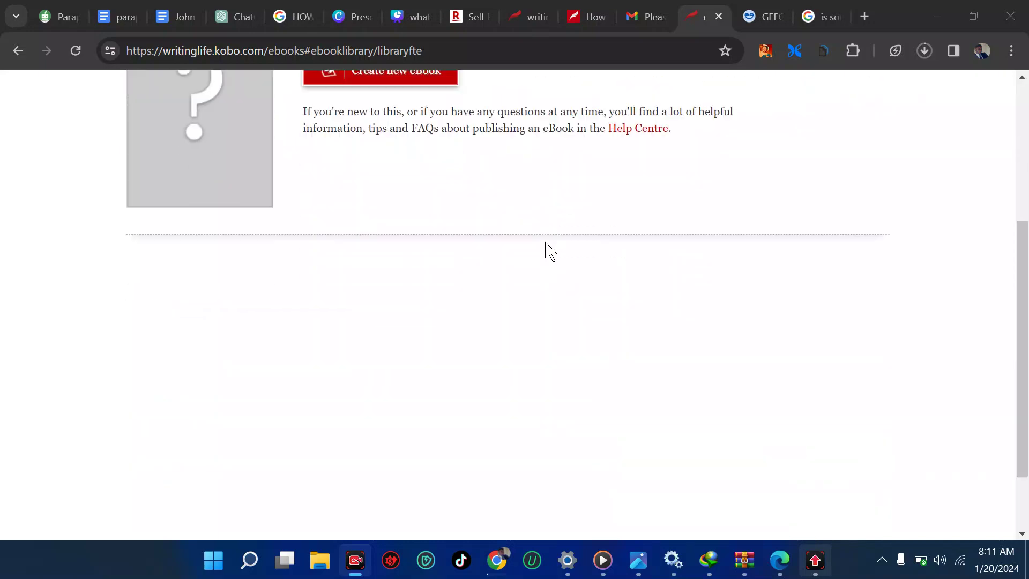
scroll(551, 251, "up", 2)
scroll(546, 243, "up", 2)
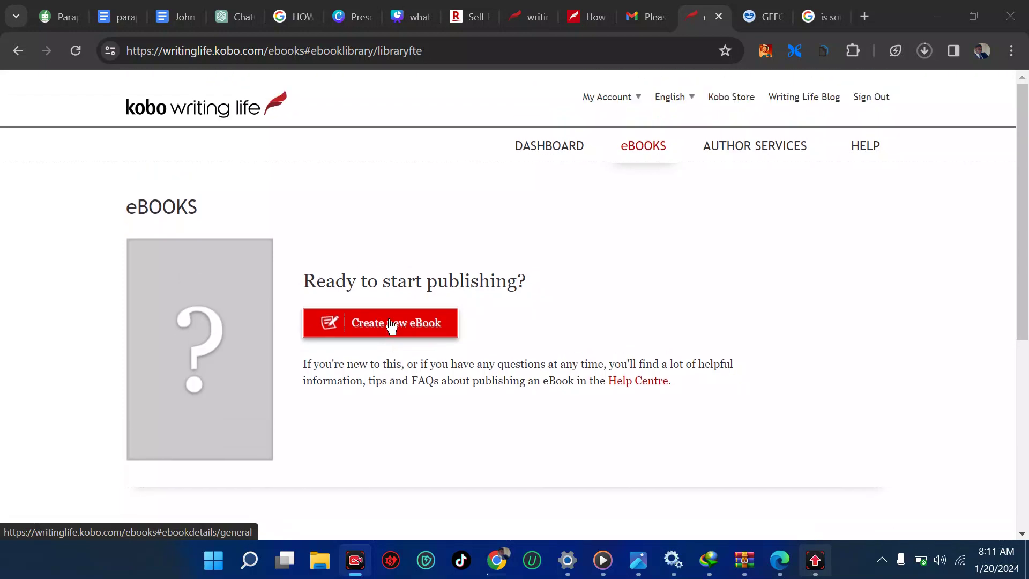
left_click(544, 157)
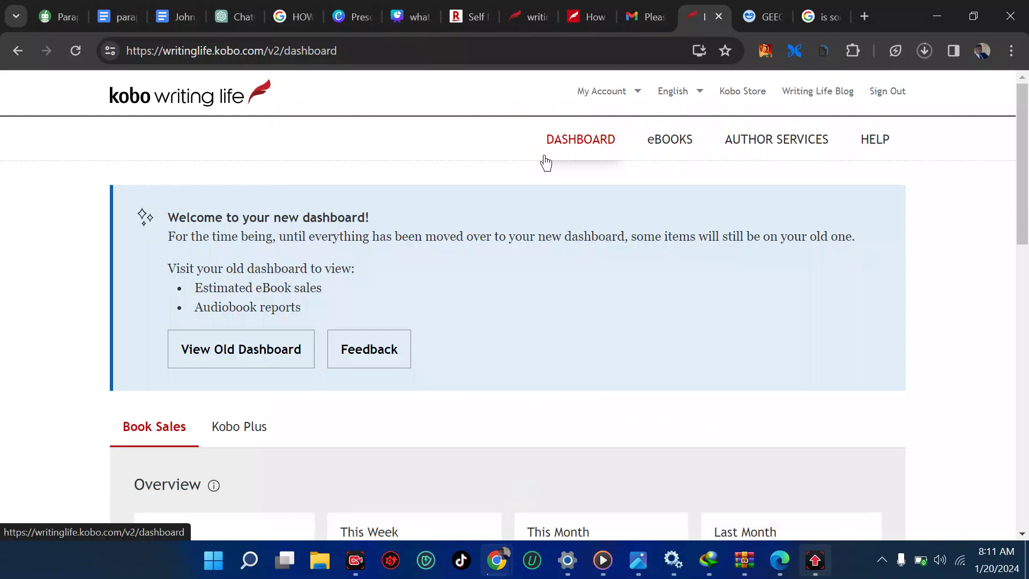
scroll(487, 314, "down", 5)
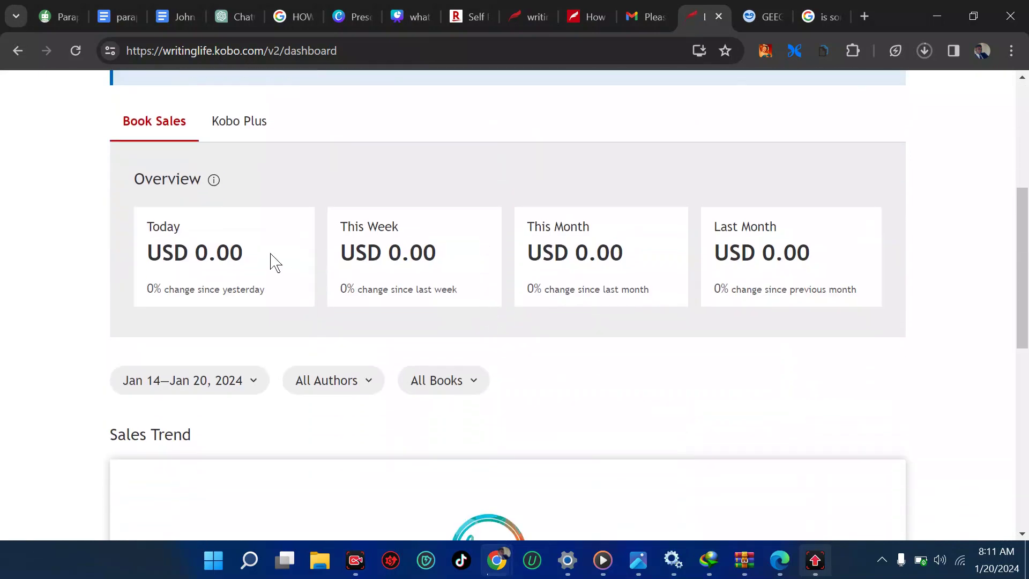
scroll(574, 306, "down", 5)
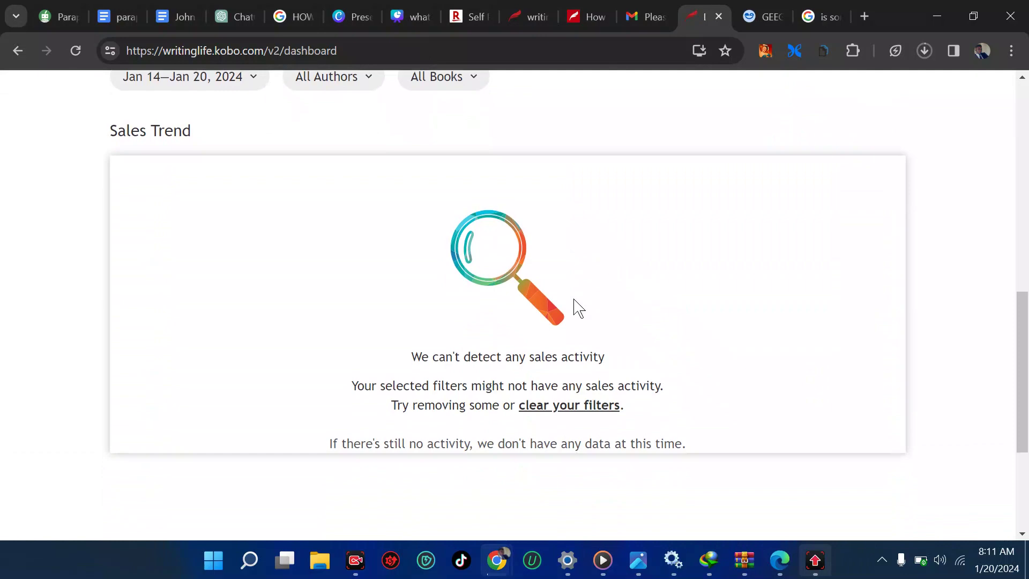
scroll(578, 308, "up", 10)
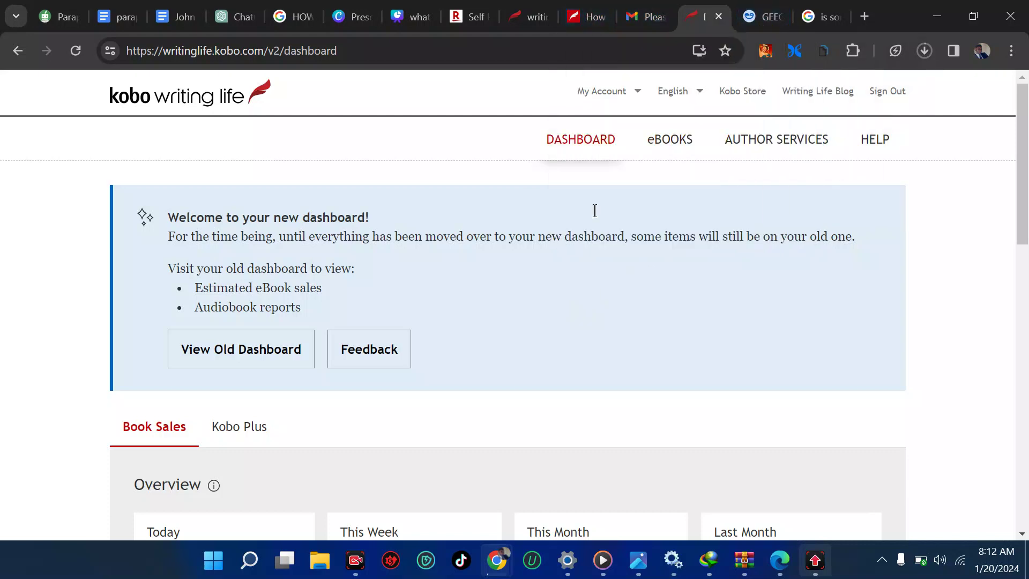
left_click(669, 144)
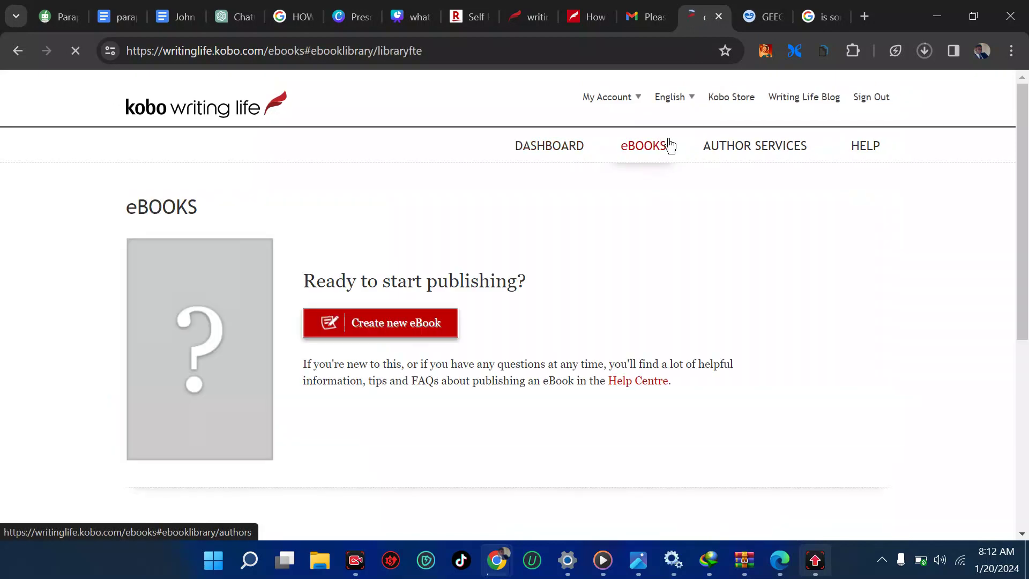
Start a new eBook and scroll down through its description form
left_click(373, 329)
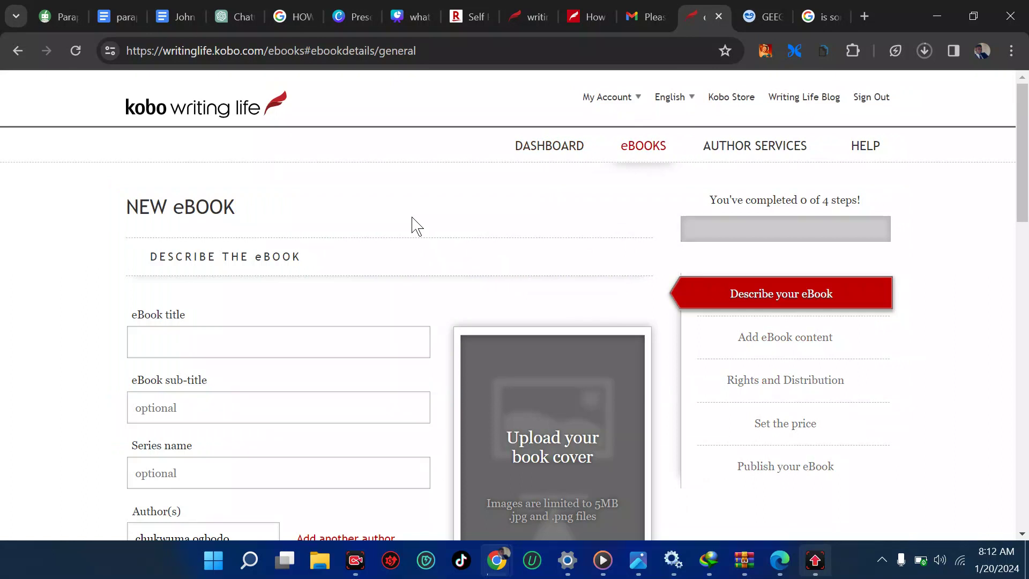
scroll(416, 225, "down", 1)
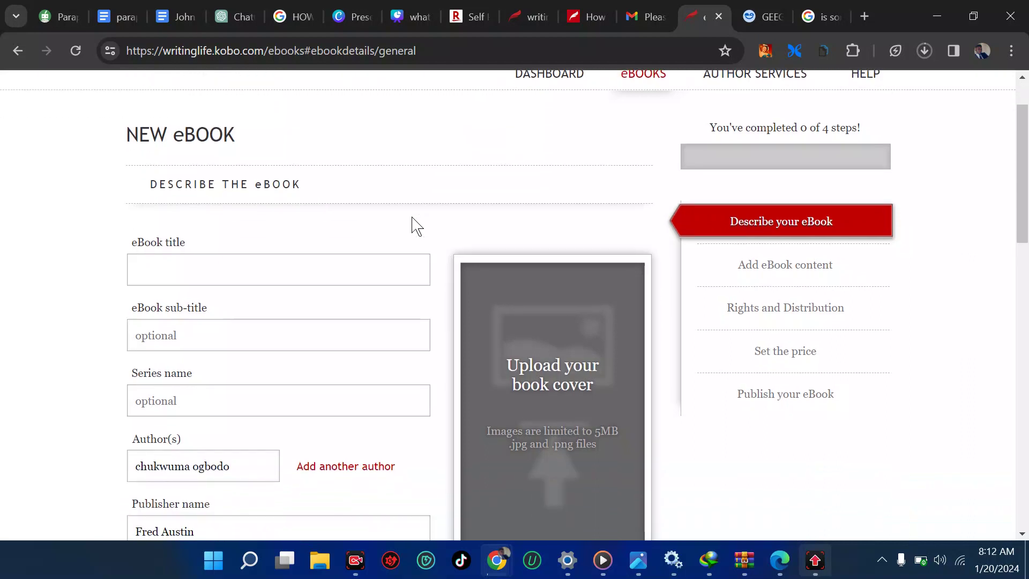
scroll(372, 271, "down", 1)
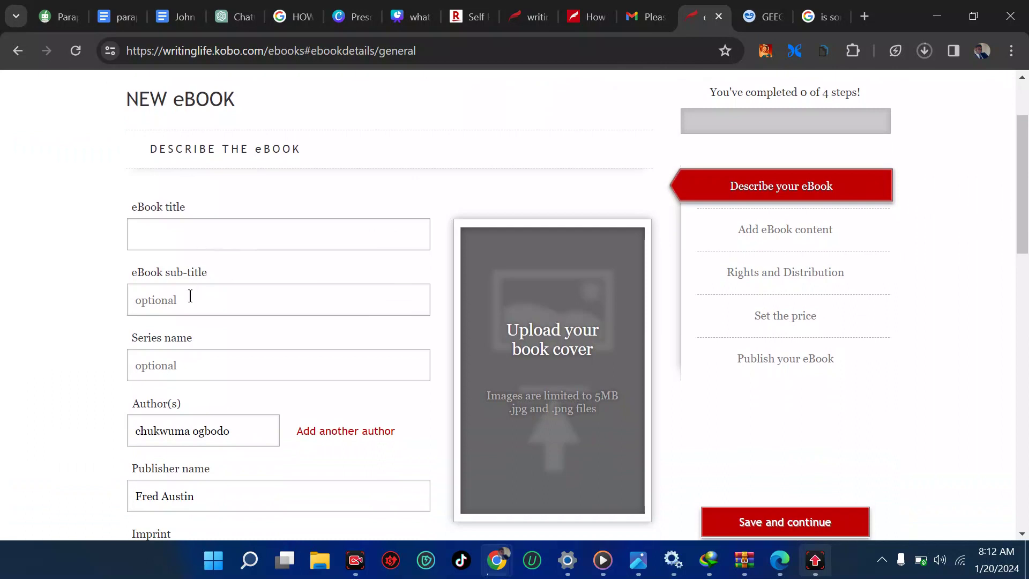
scroll(189, 295, "down", 1)
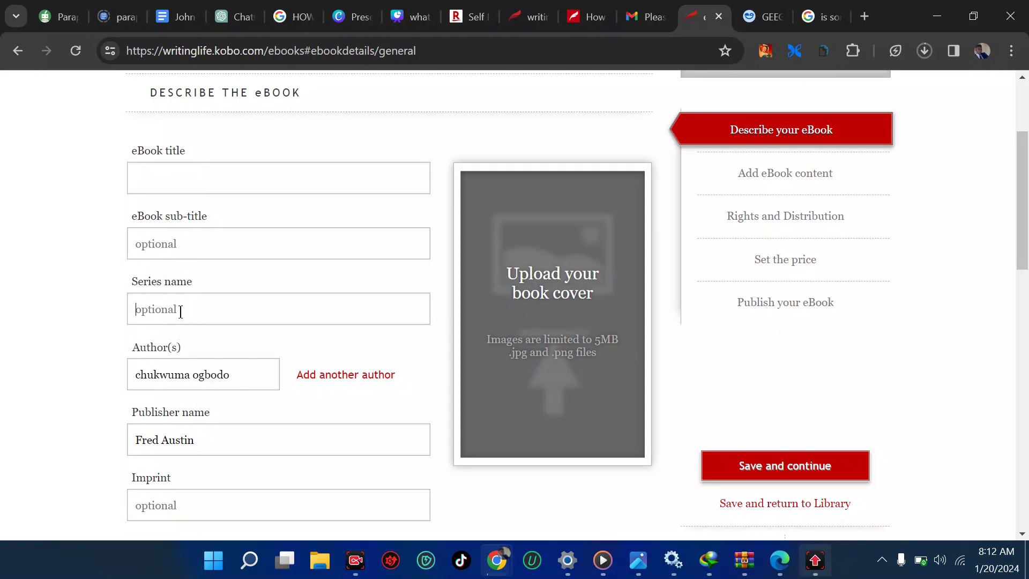
scroll(177, 314, "down", 1)
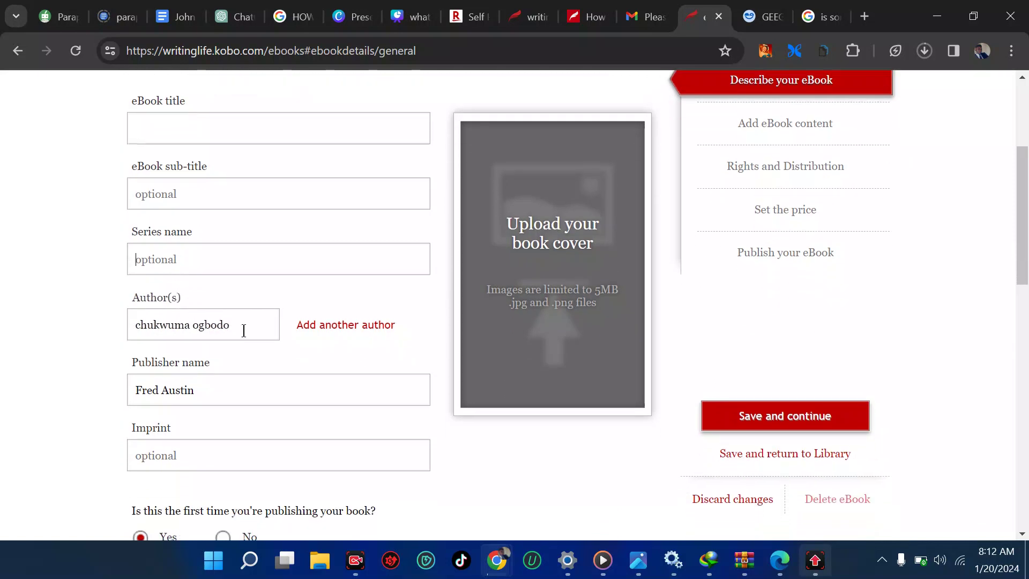
Add a second author field, deleting and then restoring the primary author name
left_click(333, 329)
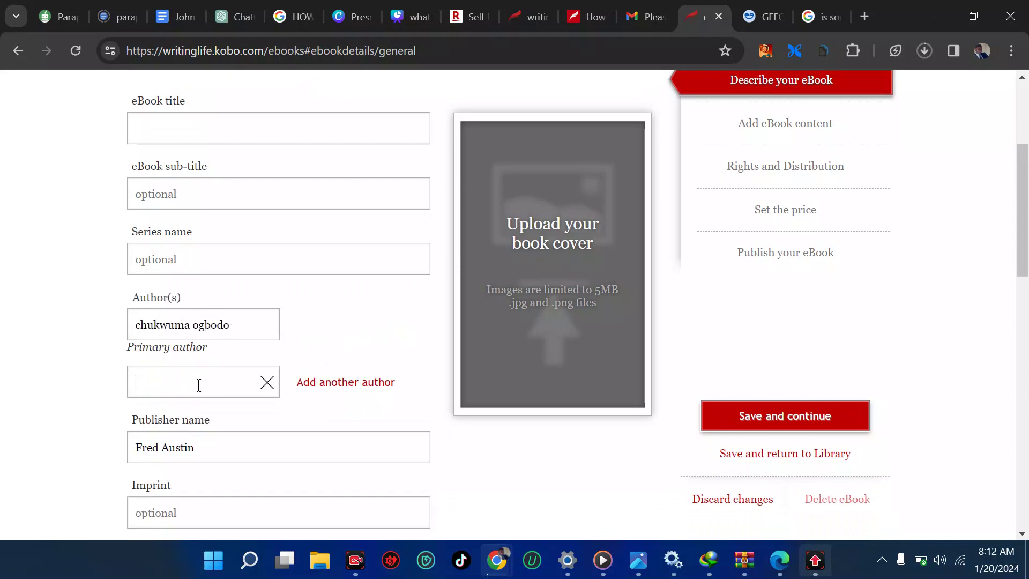
left_click_drag(234, 326, 105, 334)
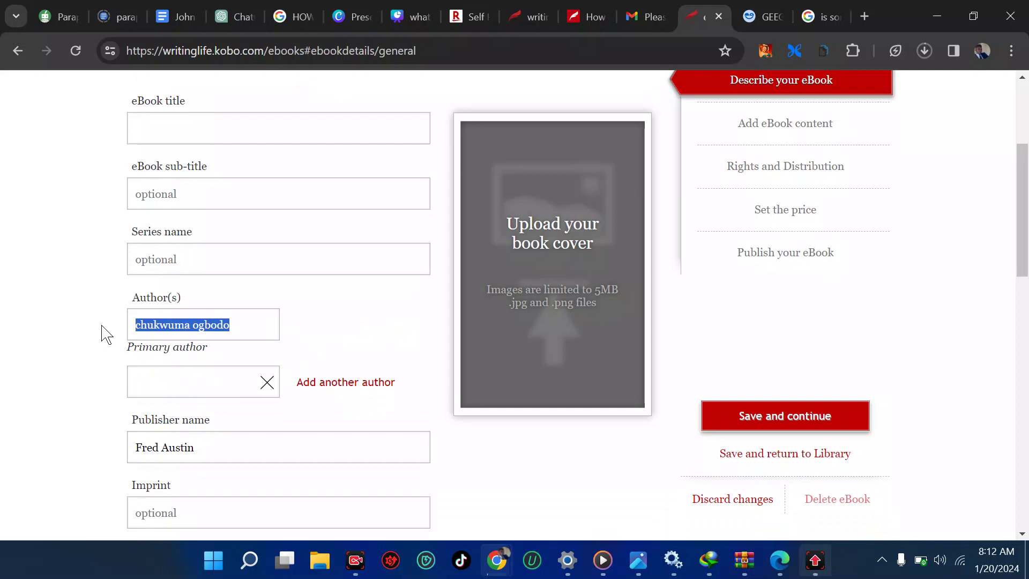
key("BackSpace")
left_click(140, 387)
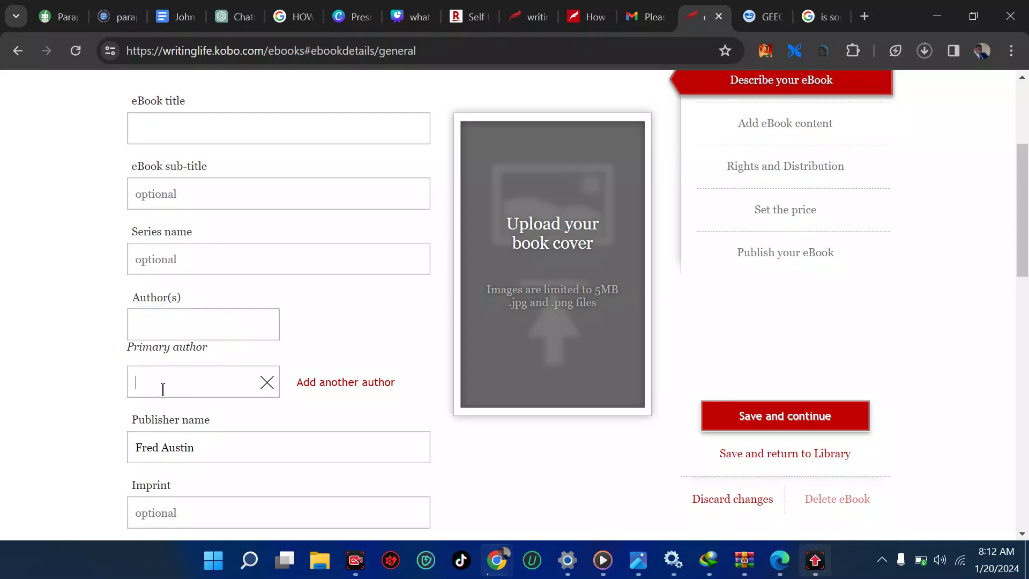
left_click(196, 325)
key("ctrl+z")
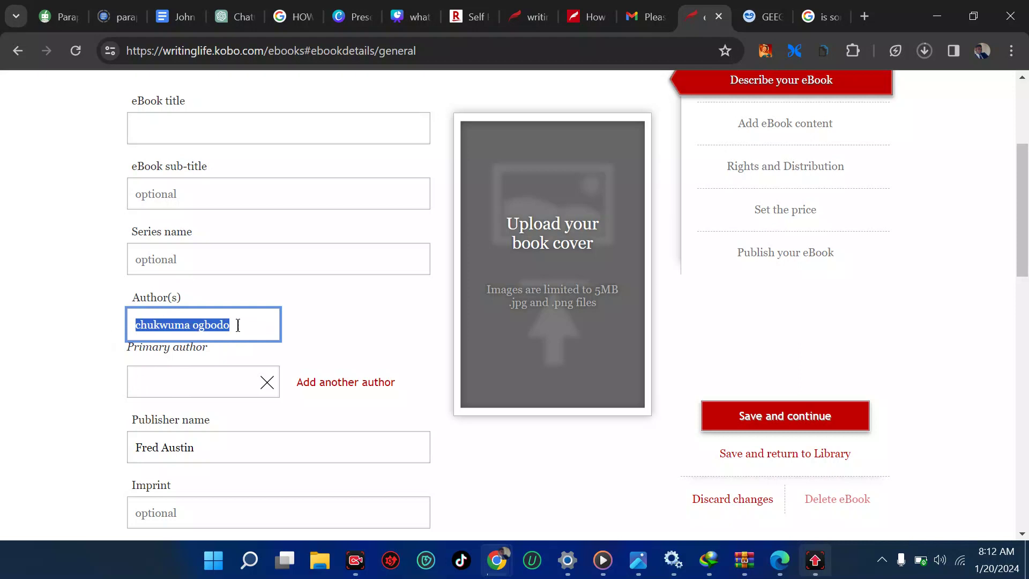
left_click(346, 319)
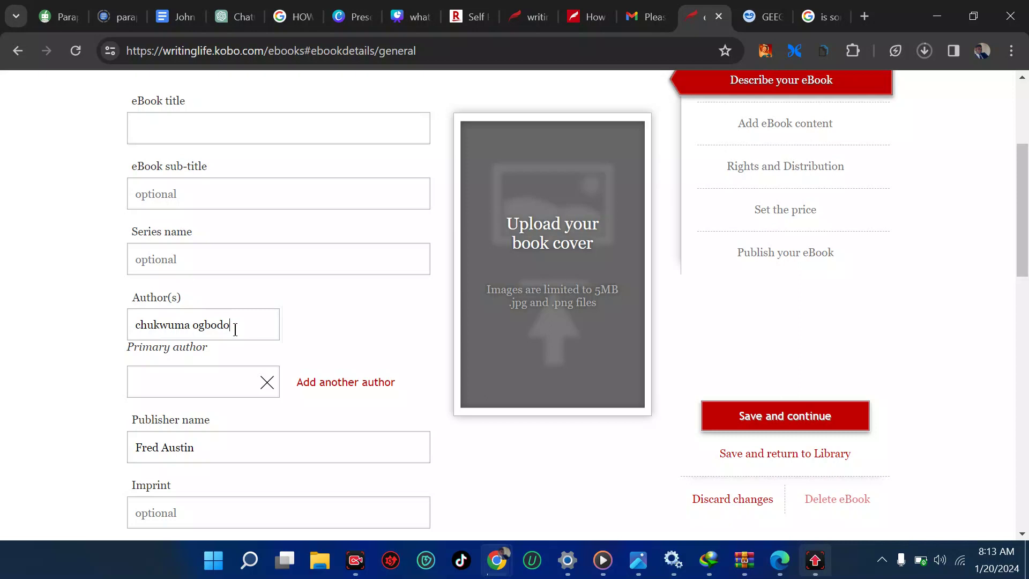
scroll(235, 330, "down", 1)
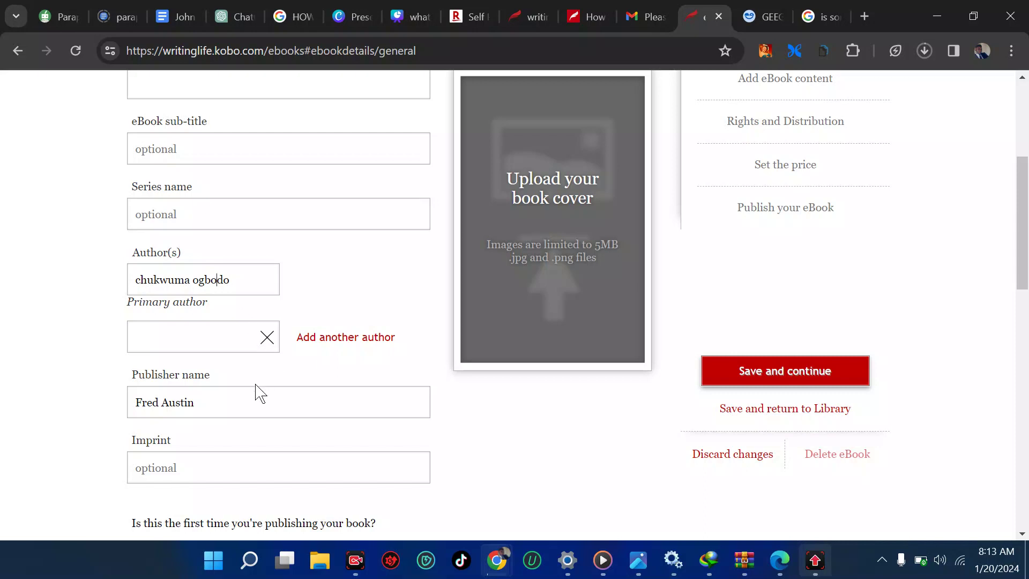
Review the form from the publisher name down to the Primary Print ISBN field
left_click(226, 401)
scroll(213, 407, "down", 1)
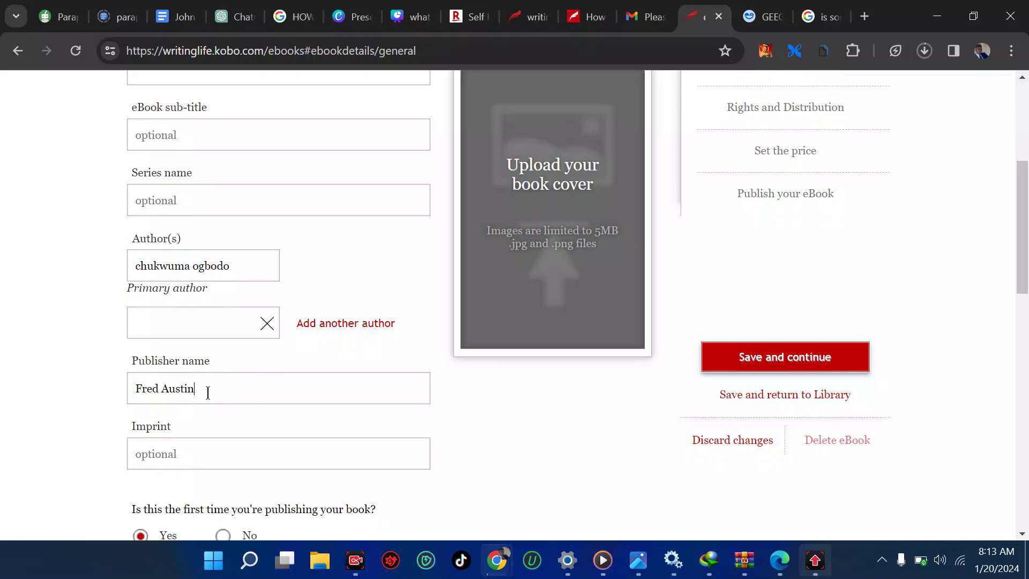
scroll(208, 392, "down", 1)
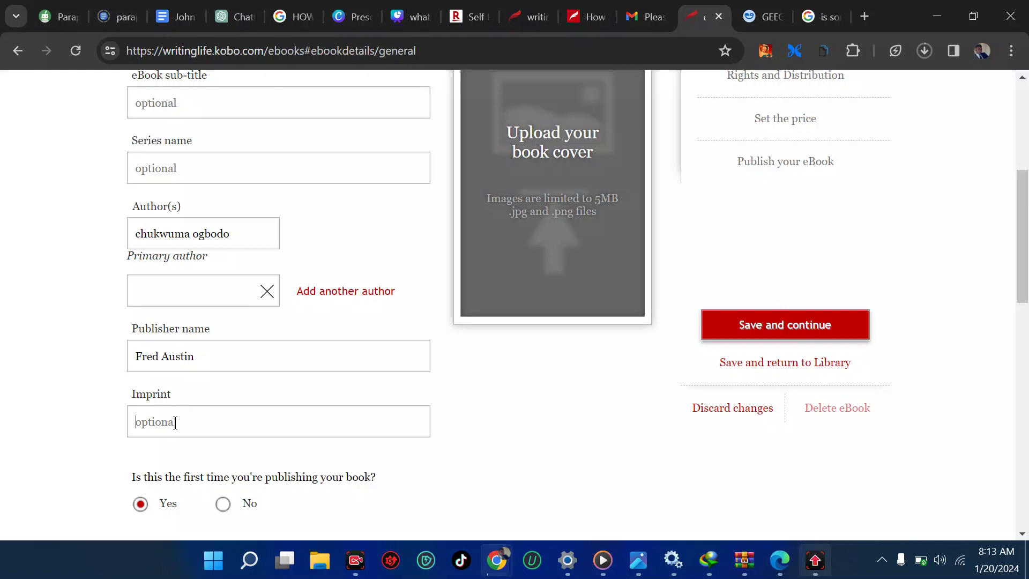
scroll(175, 426, "down", 1)
scroll(177, 428, "down", 1)
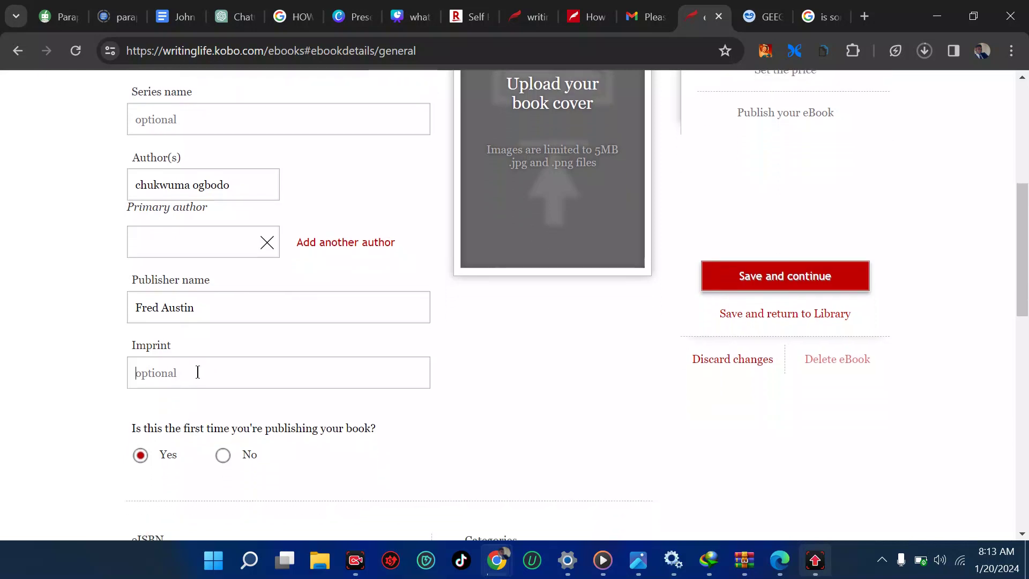
scroll(198, 371, "down", 1)
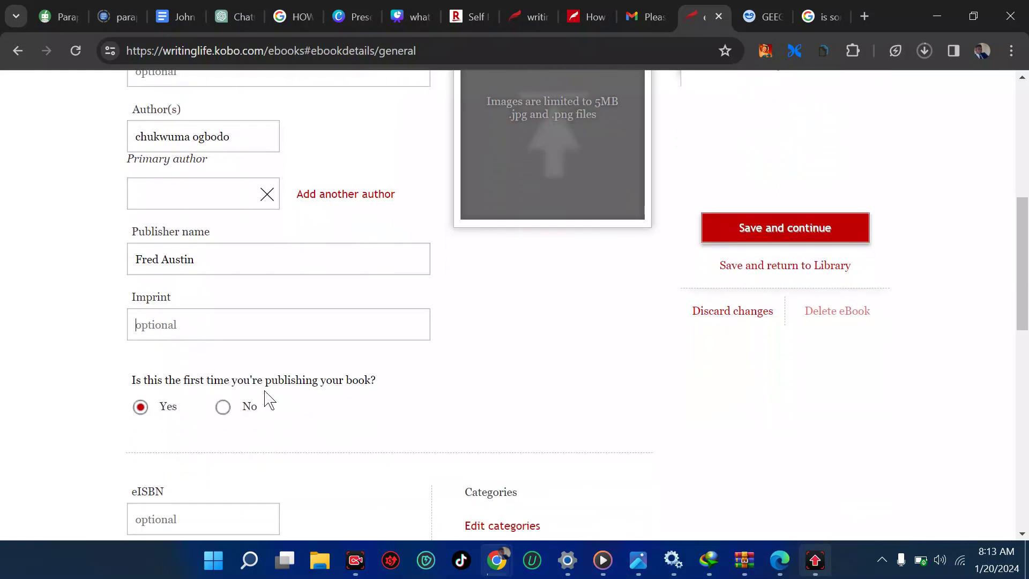
scroll(177, 420, "down", 2)
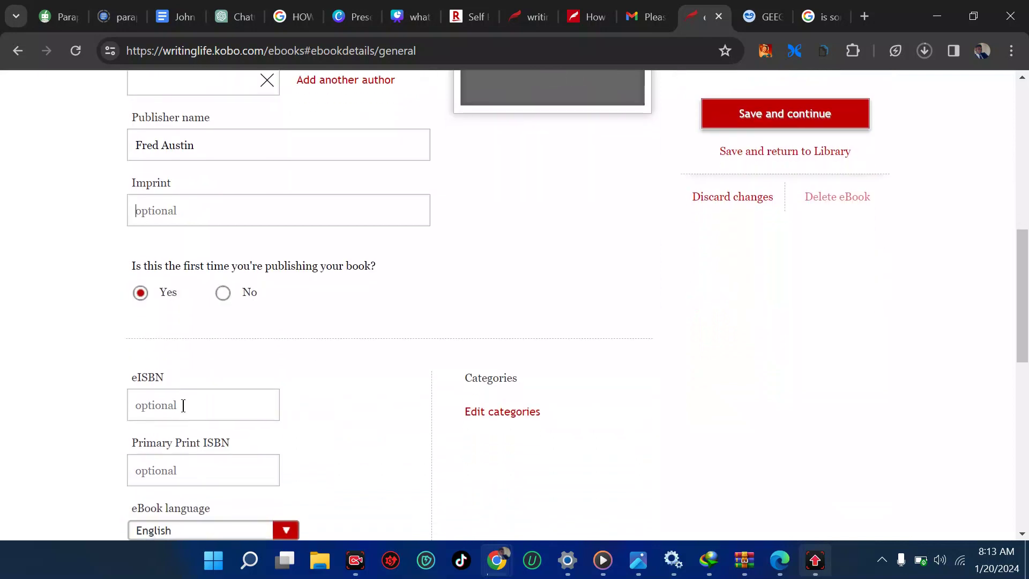
scroll(189, 406, "down", 1)
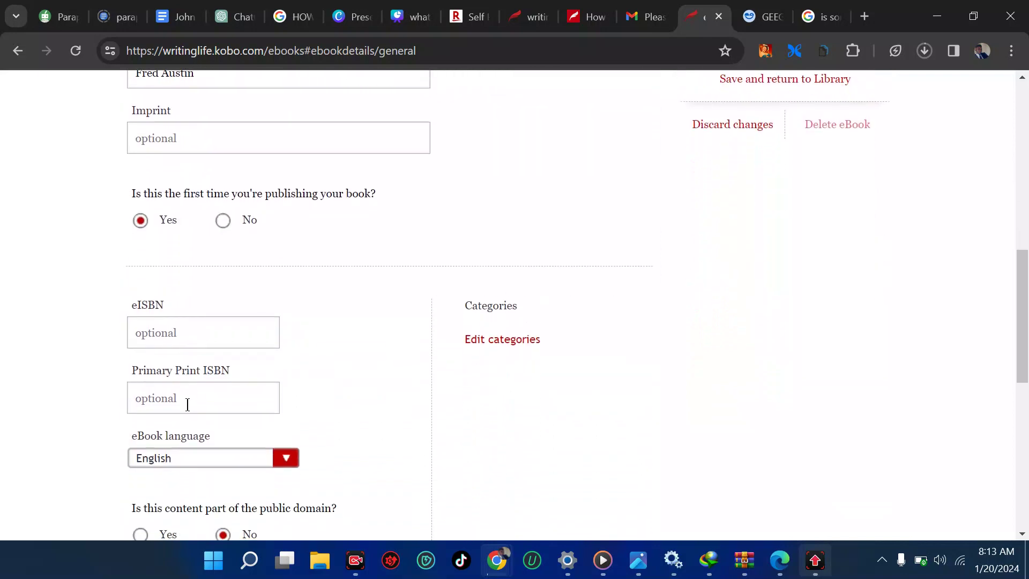
left_click(204, 394)
scroll(203, 392, "down", 1)
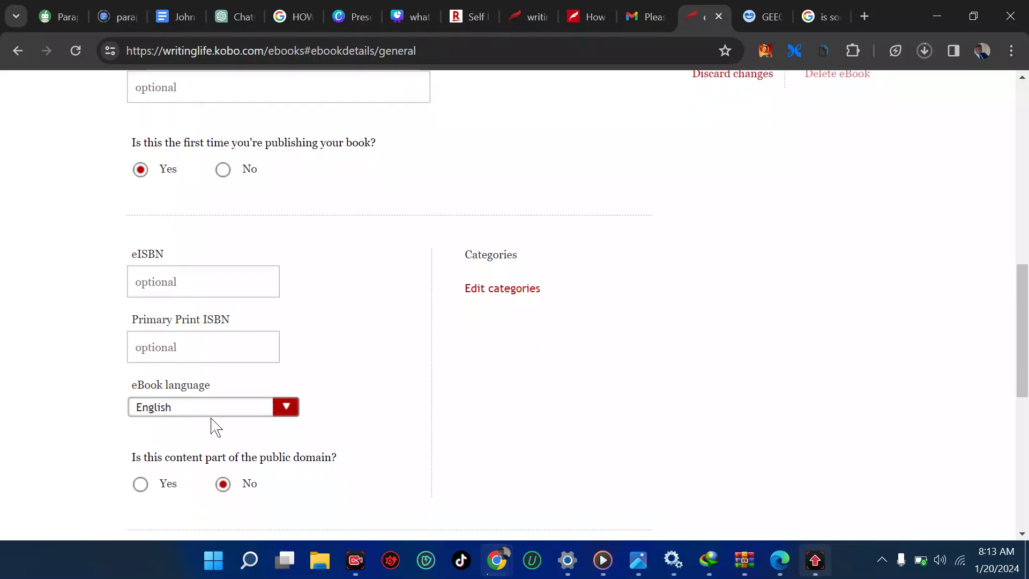
scroll(214, 426, "down", 1)
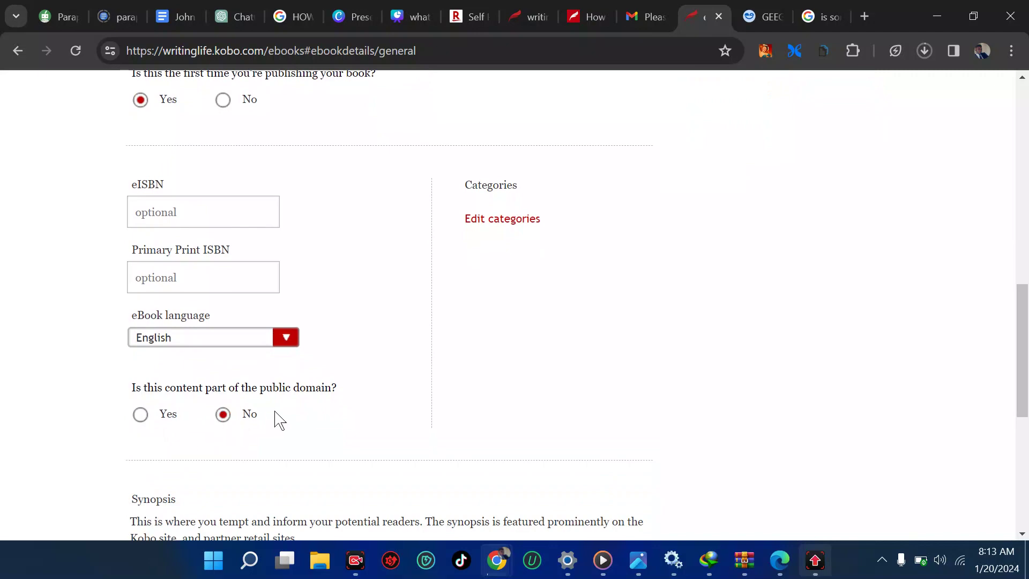
Check the synopsis editor and scroll back toward the empty title and cover fields
scroll(279, 420, "up", 2)
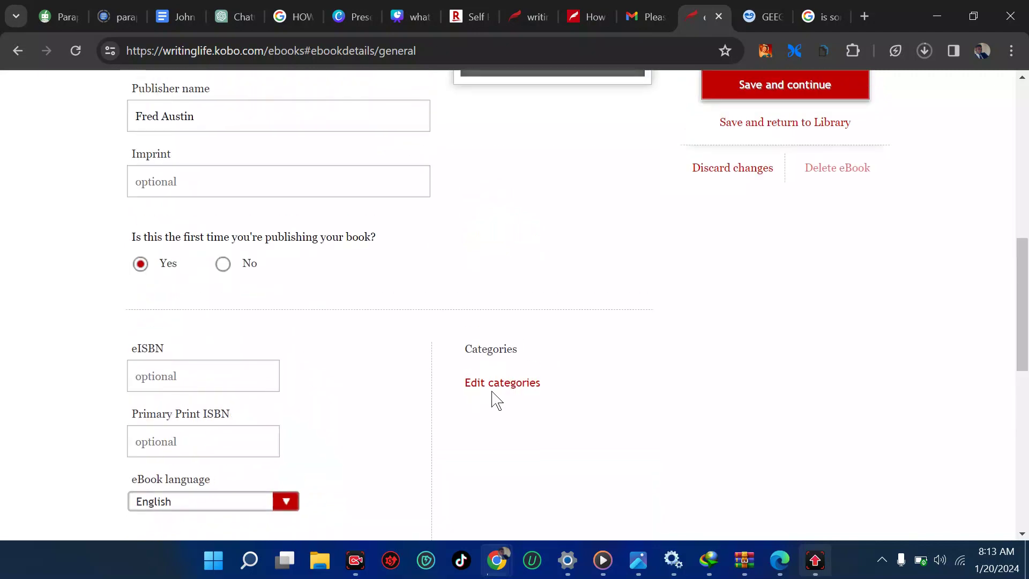
scroll(497, 400, "down", 10)
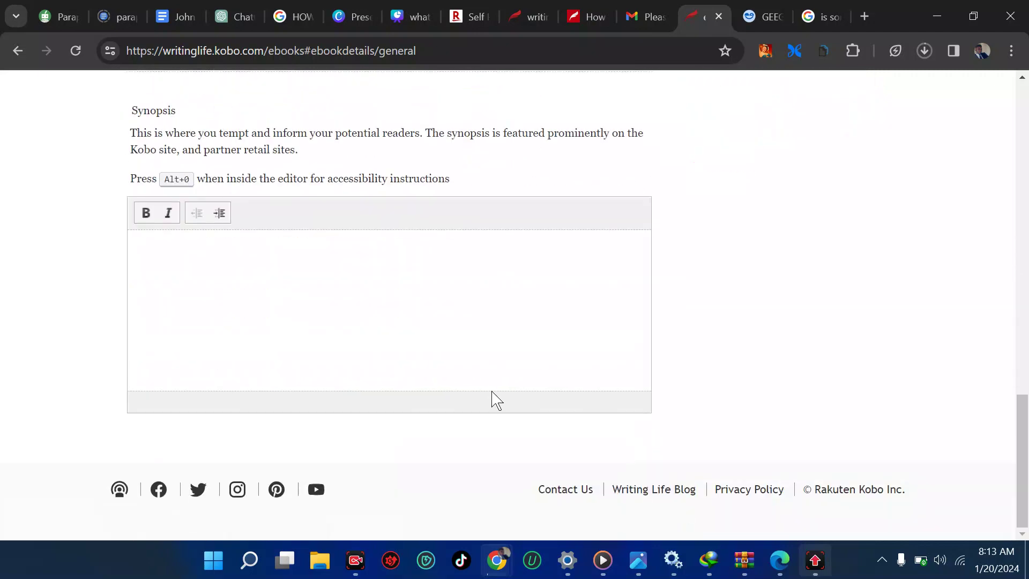
left_click(302, 305)
scroll(327, 281, "up", 15)
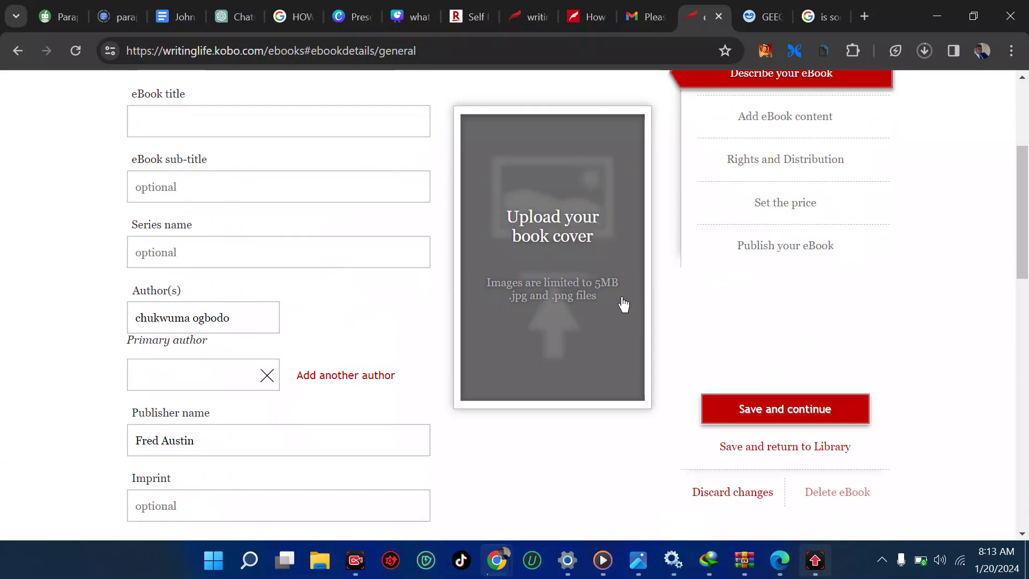
scroll(622, 306, "up", 4)
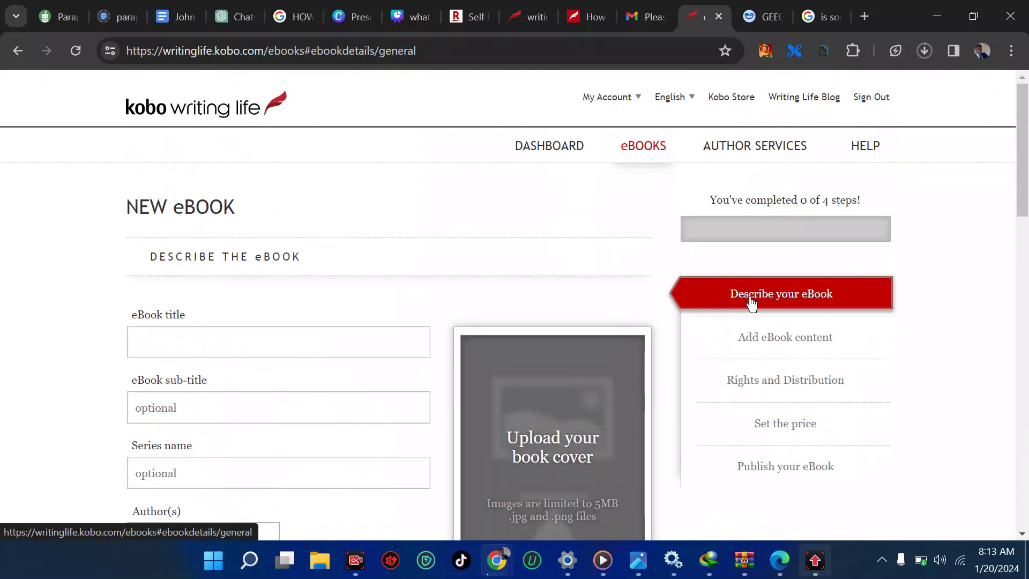
scroll(730, 368, "down", 1)
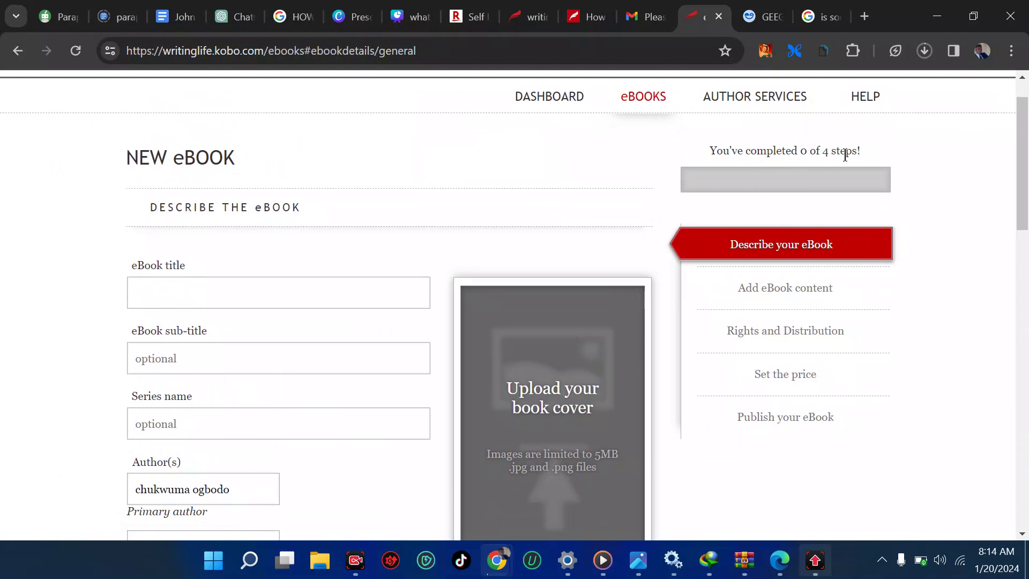
scroll(585, 374, "down", 1)
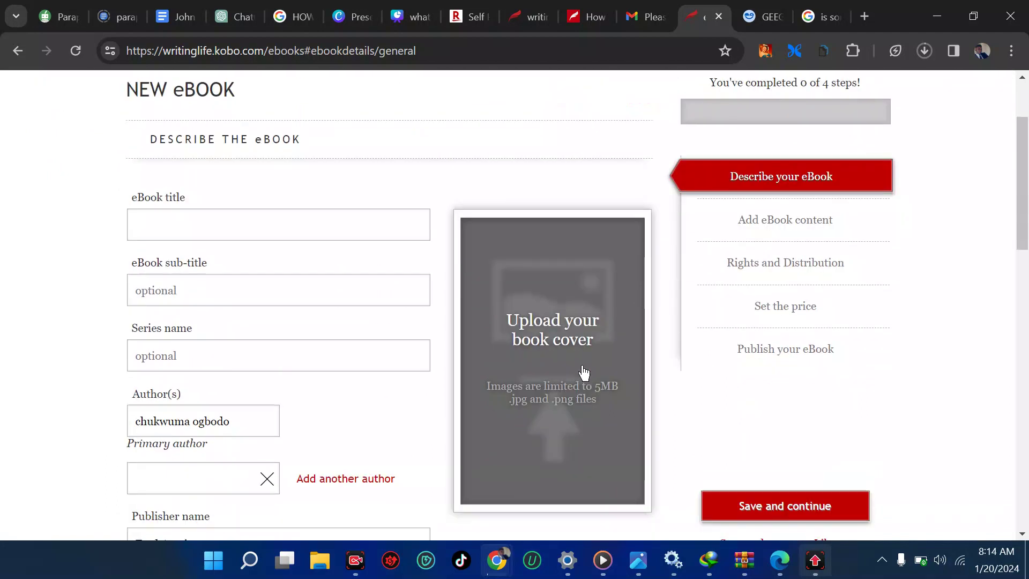
scroll(581, 316, "down", 5)
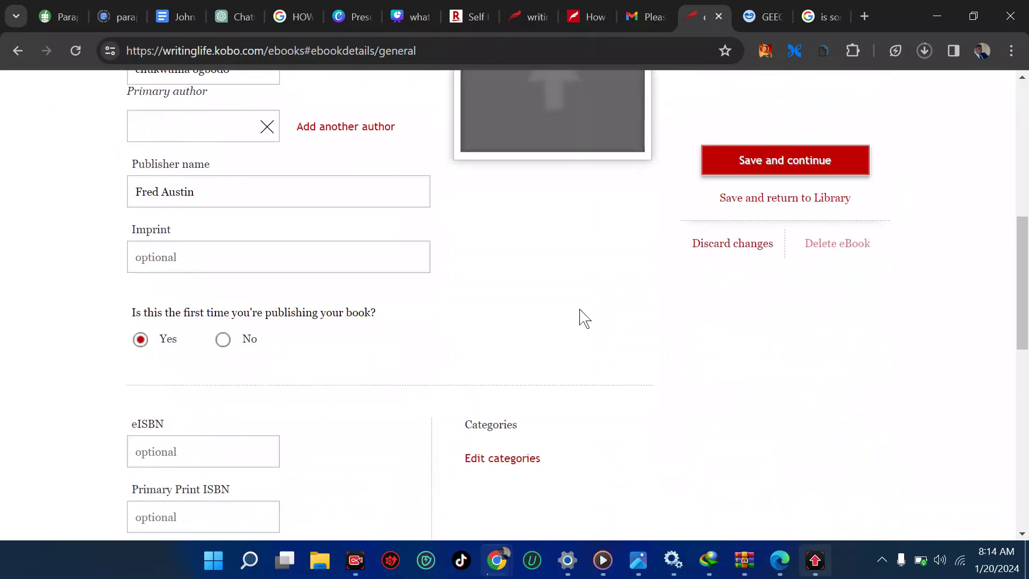
scroll(584, 319, "down", 3)
scroll(597, 305, "up", 10)
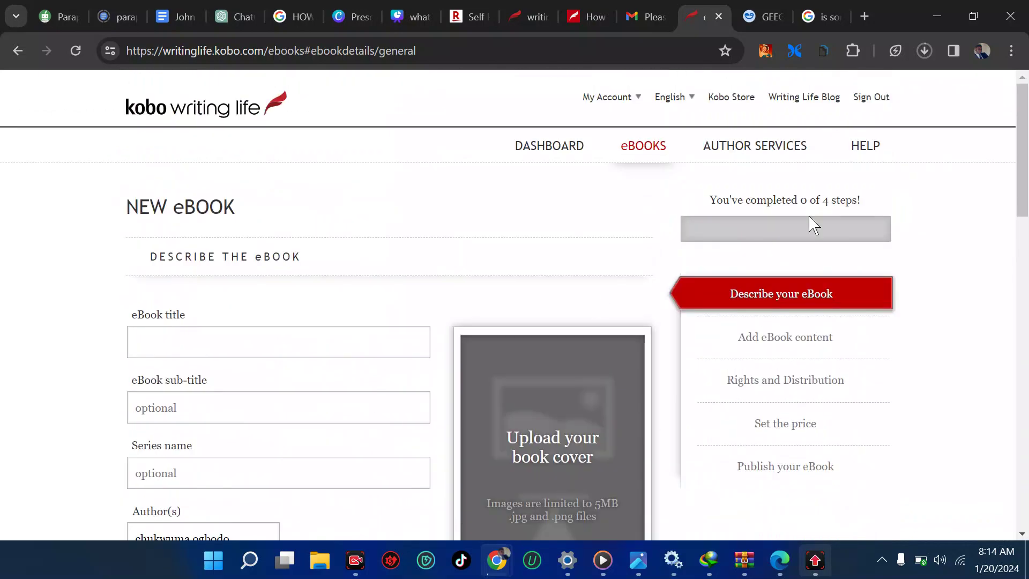
Review the title and subtitle, placing the caret at the end of the series name
scroll(591, 391, "down", 2)
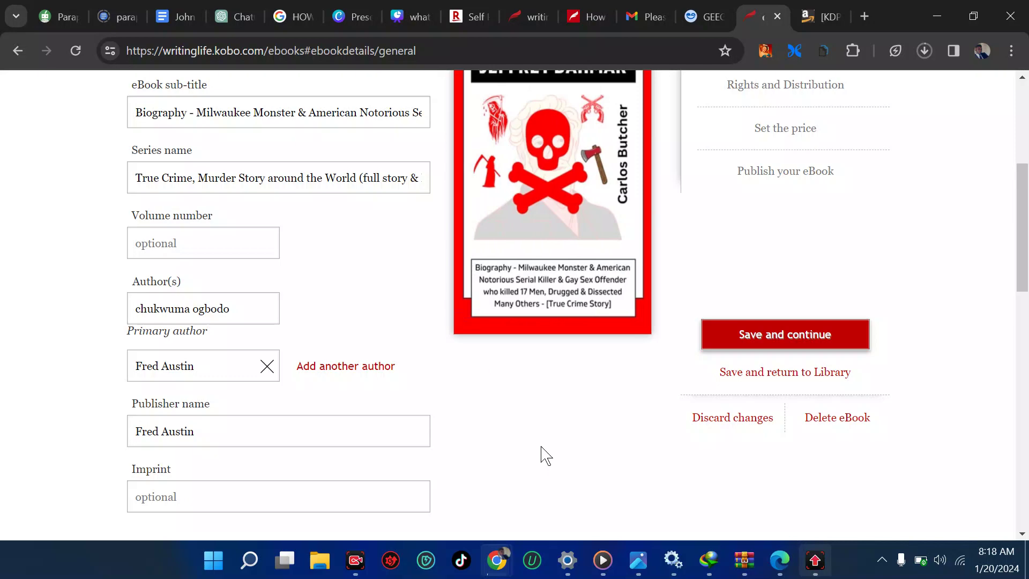
scroll(342, 282, "up", 4)
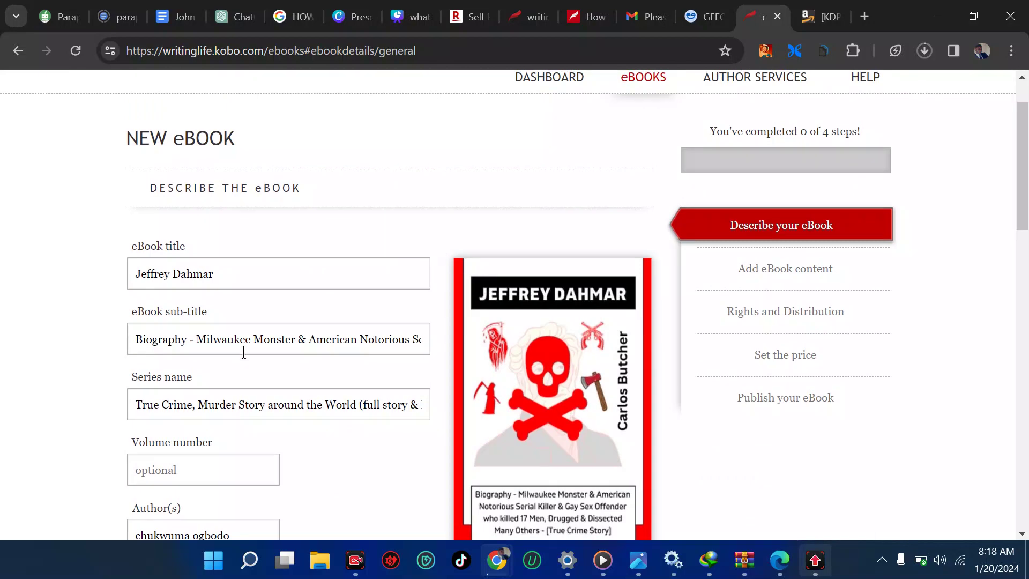
scroll(244, 352, "down", 3)
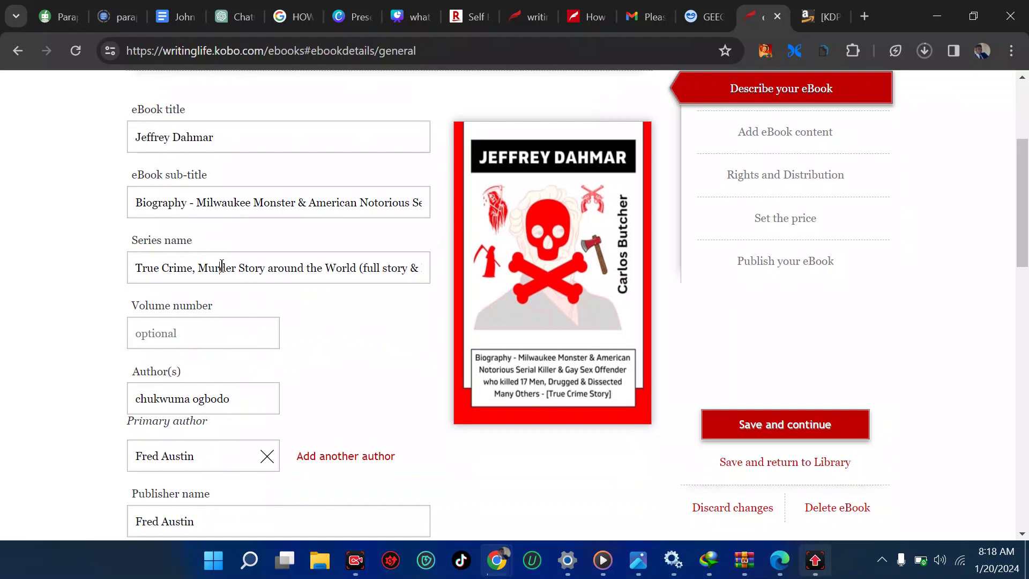
left_click(220, 267)
key("Right")
key("Right")
key("Right")
key("Right")
key("Right")
key("Right")
key("Right")
key("Right")
key("Right")
key("Right")
key("Right")
key("Right")
key("Right")
key("Right")
key("Right")
key("Right")
key("Right")
key("Right")
key("Right")
key("Right")
Scroll through the categories, language and synopsis sections to review them
scroll(286, 269, "down", 1)
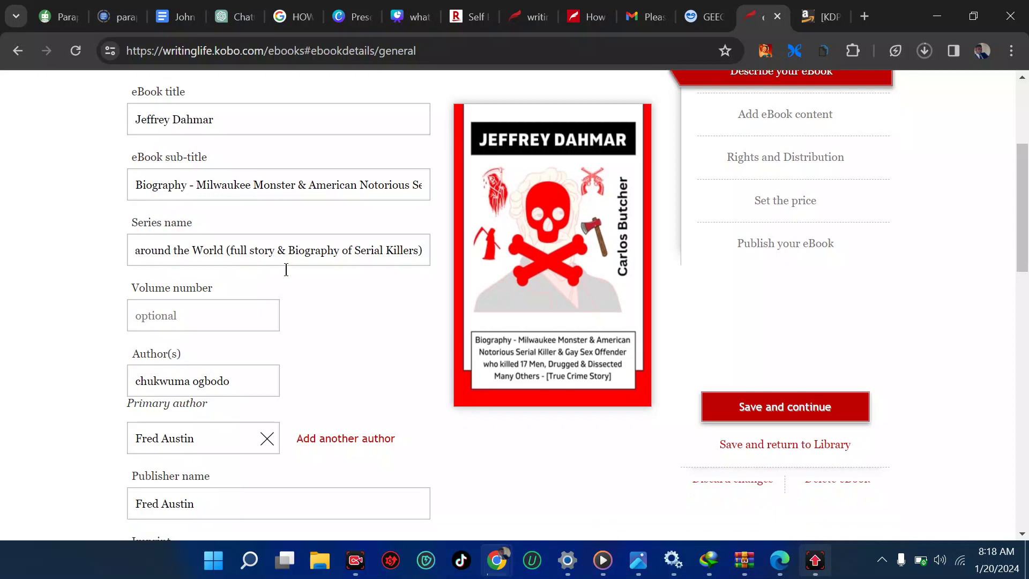
scroll(209, 279, "down", 3)
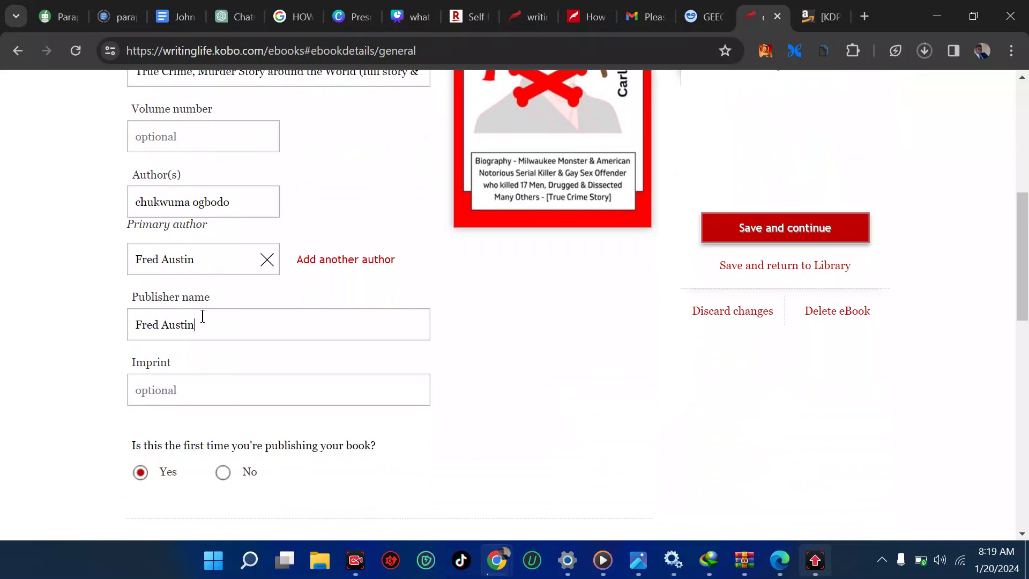
scroll(203, 316, "down", 3)
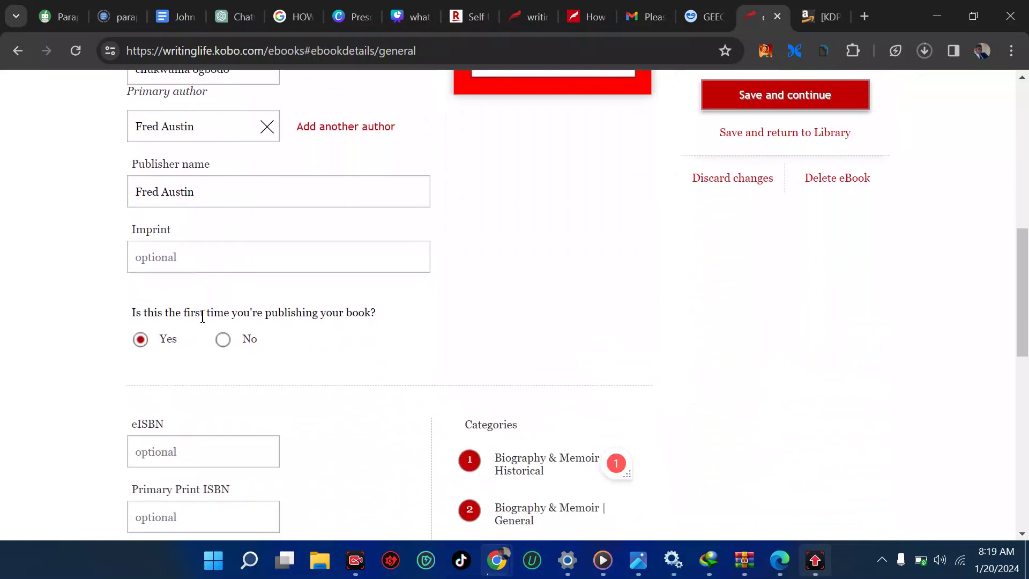
scroll(168, 338, "down", 3)
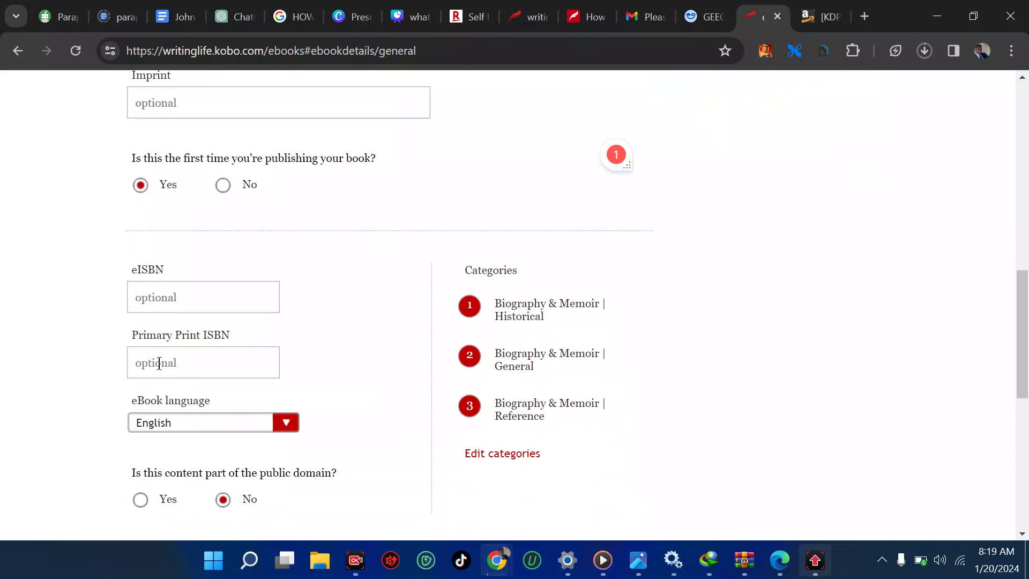
scroll(159, 363, "down", 2)
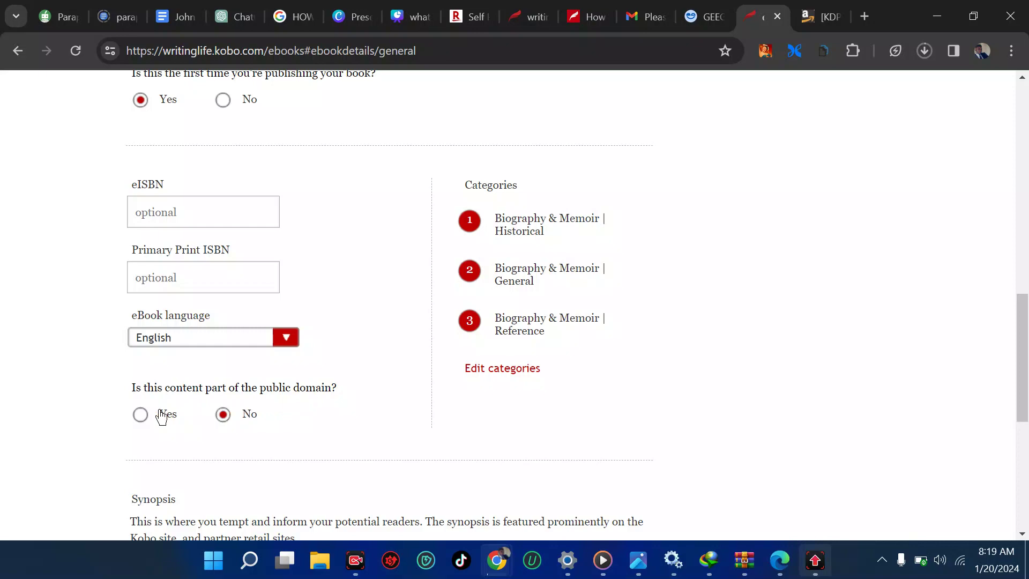
scroll(227, 431, "down", 1)
scroll(226, 432, "down", 3)
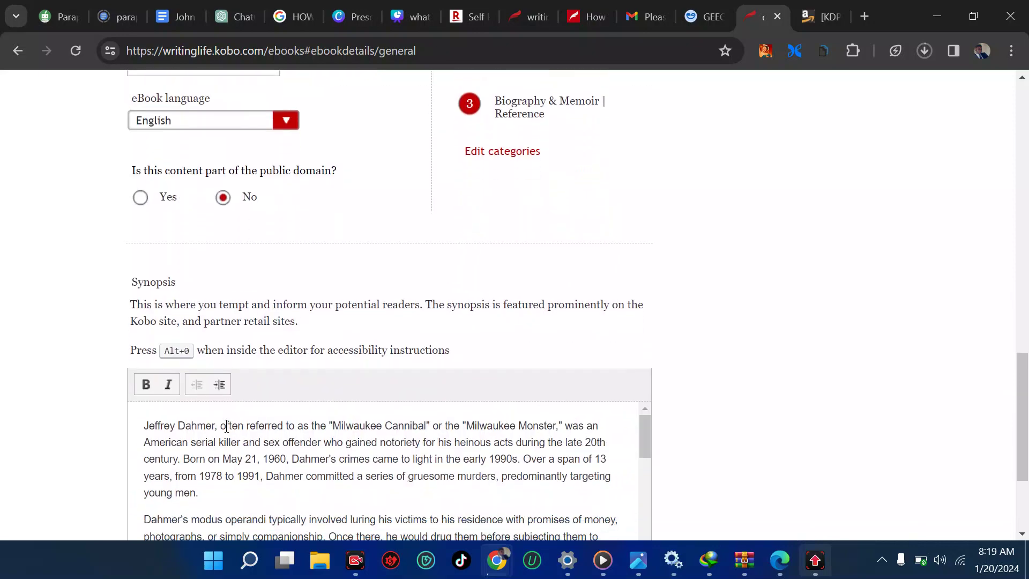
scroll(225, 458, "down", 5)
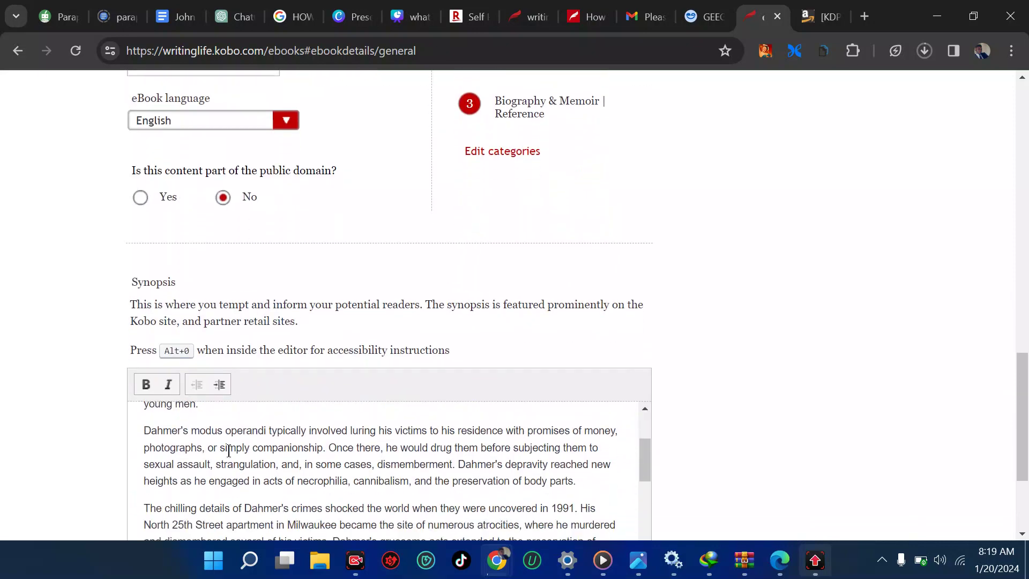
scroll(229, 451, "down", 4)
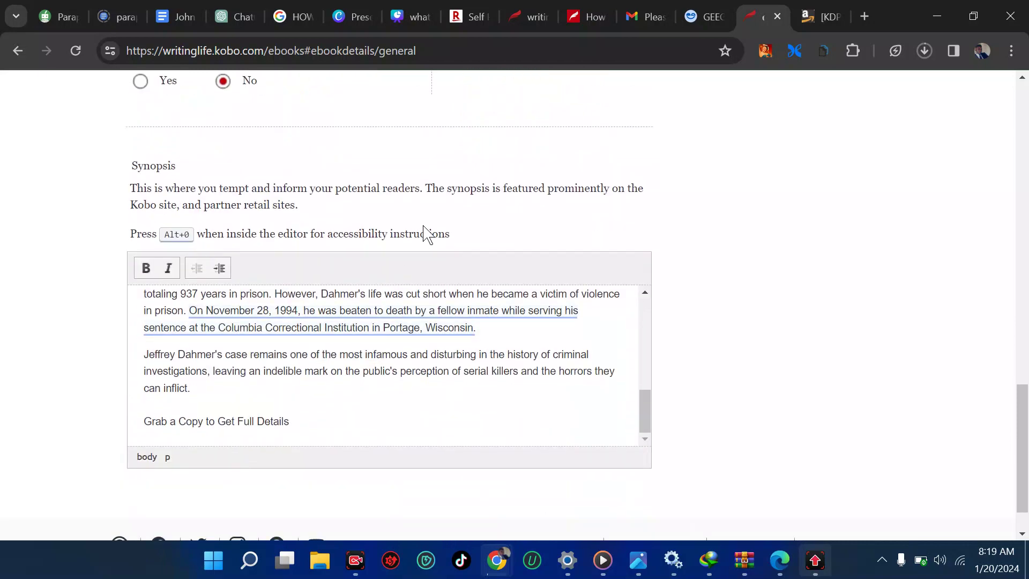
scroll(424, 229, "up", 15)
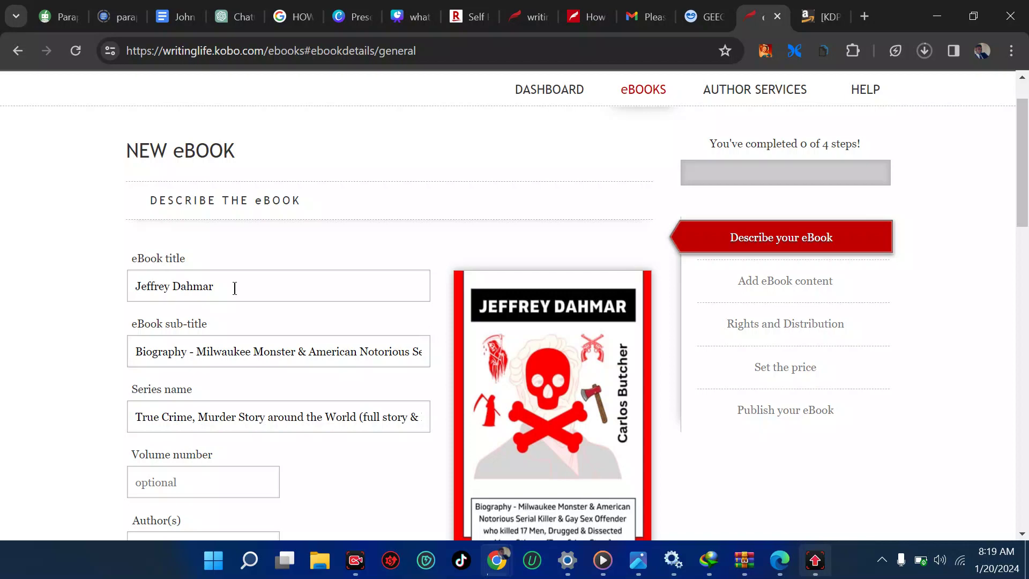
scroll(235, 288, "down", 3)
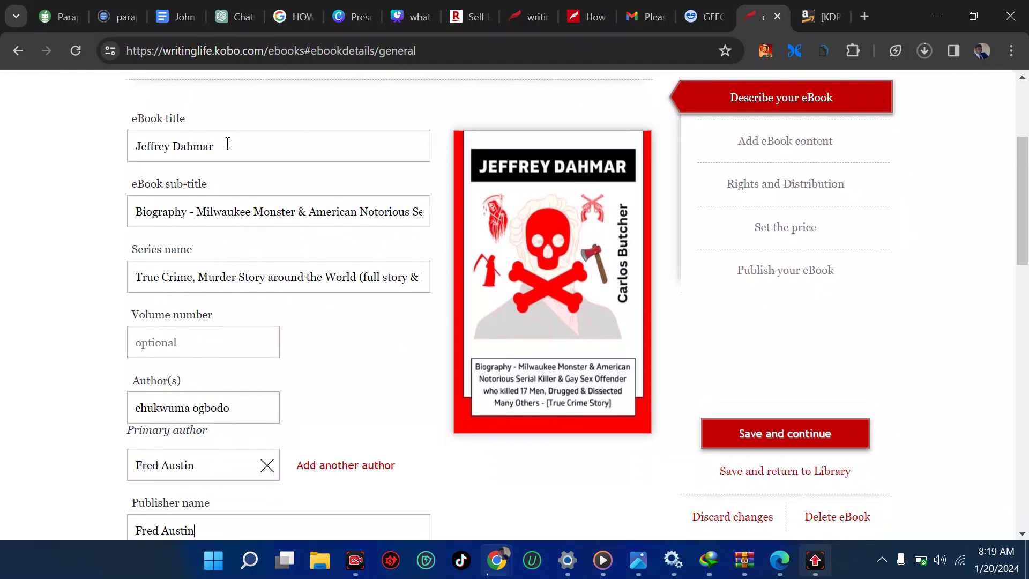
scroll(233, 146, "down", 13)
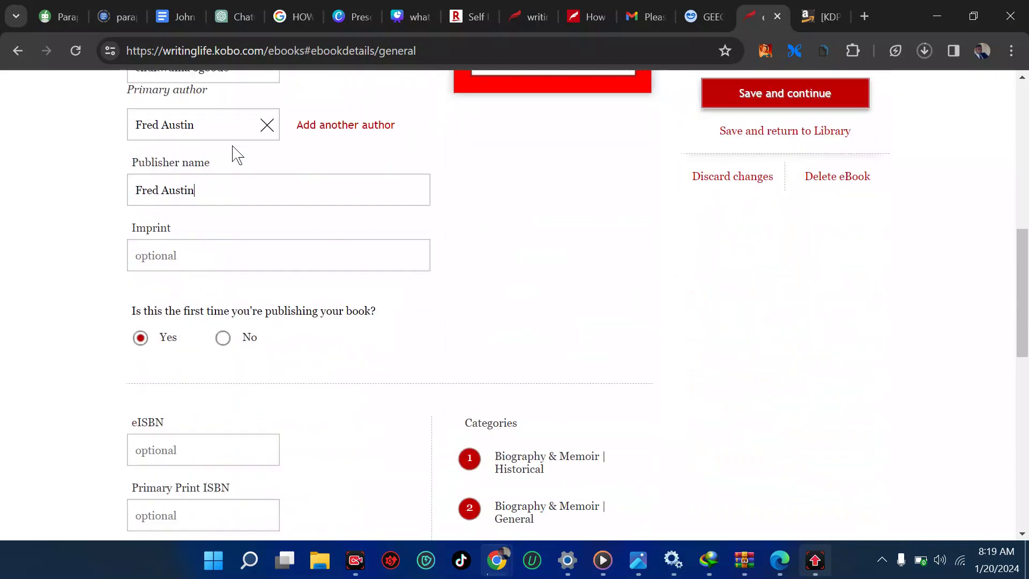
scroll(233, 146, "down", 4)
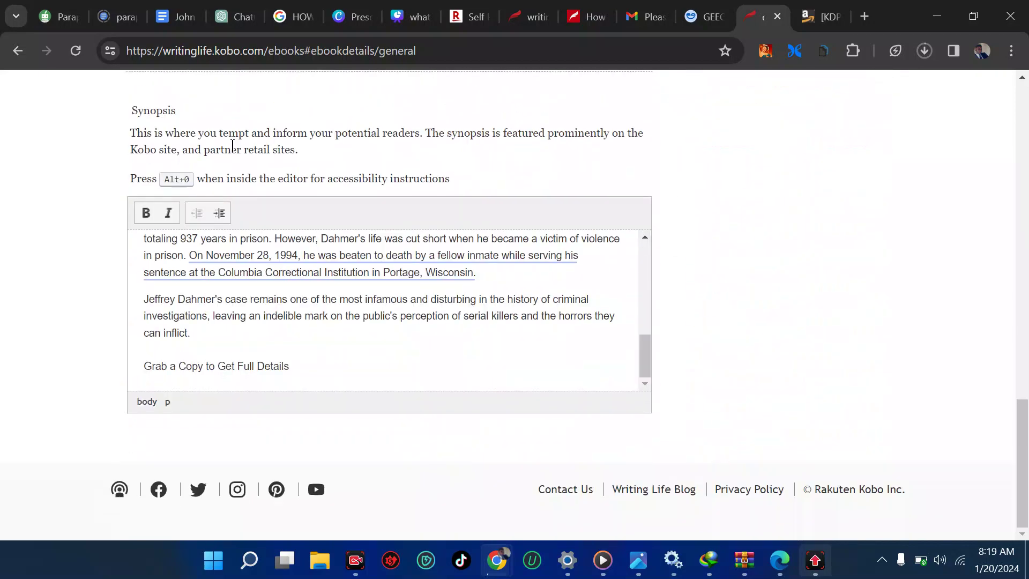
scroll(232, 146, "up", 15)
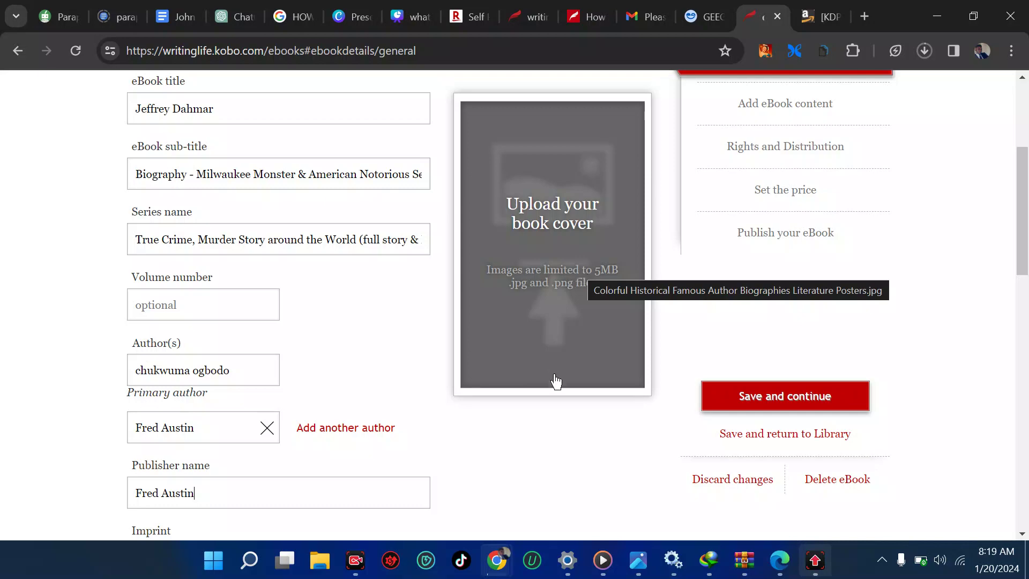
scroll(553, 380, "up", 5)
scroll(555, 382, "down", 5)
scroll(556, 381, "down", 7)
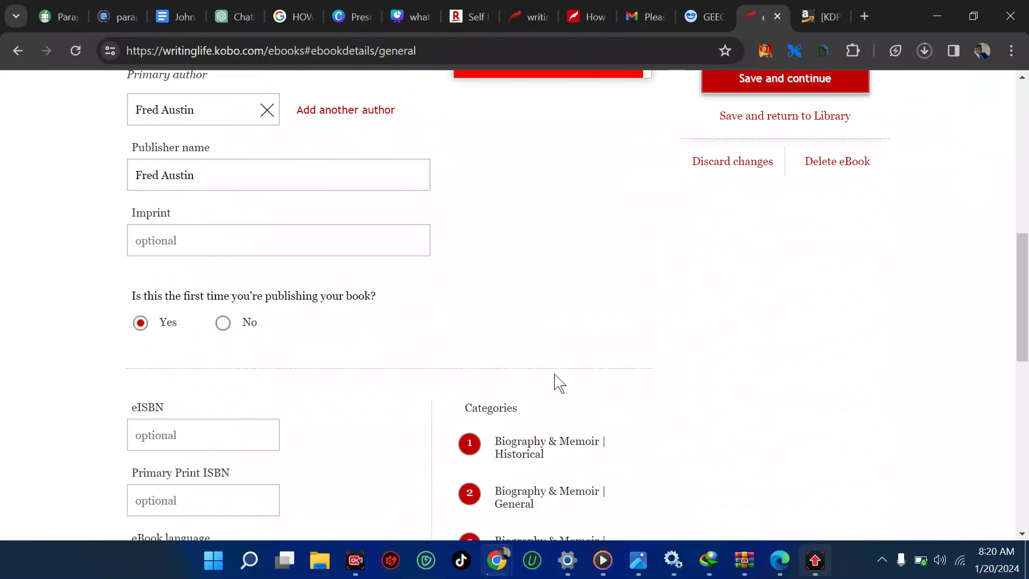
scroll(498, 380, "down", 2)
scroll(499, 388, "down", 3)
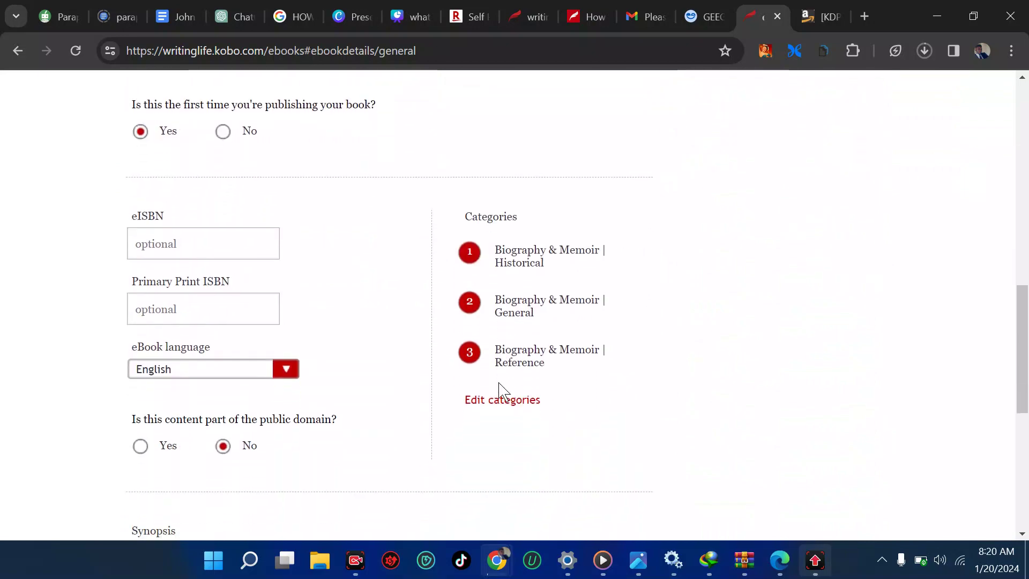
Open the category chooser and browse the list, expanding Fiction & Literature
left_click(497, 338)
scroll(397, 335, "down", 5)
scroll(394, 348, "up", 10)
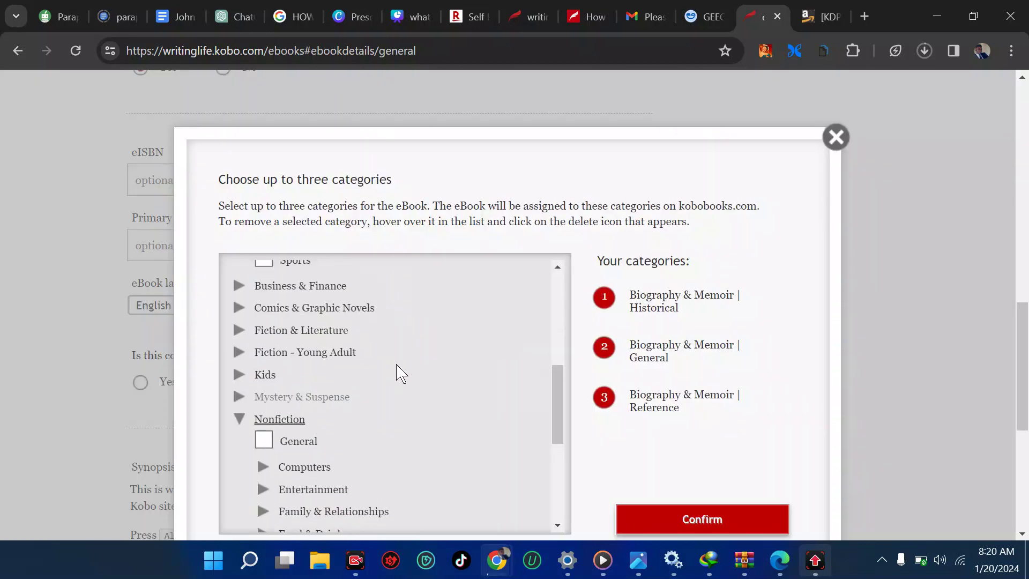
scroll(271, 471, "down", 3)
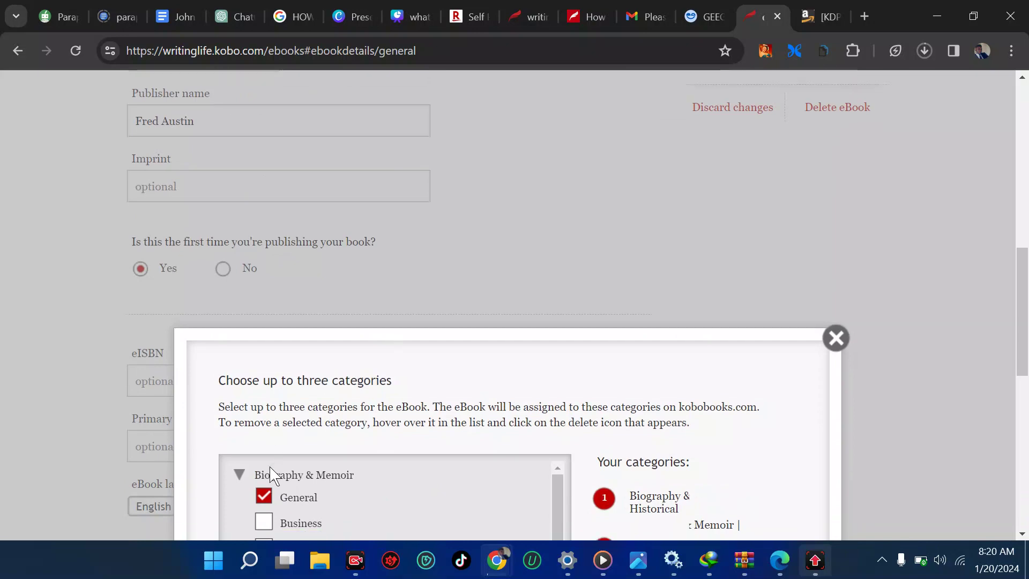
scroll(303, 385, "down", 3)
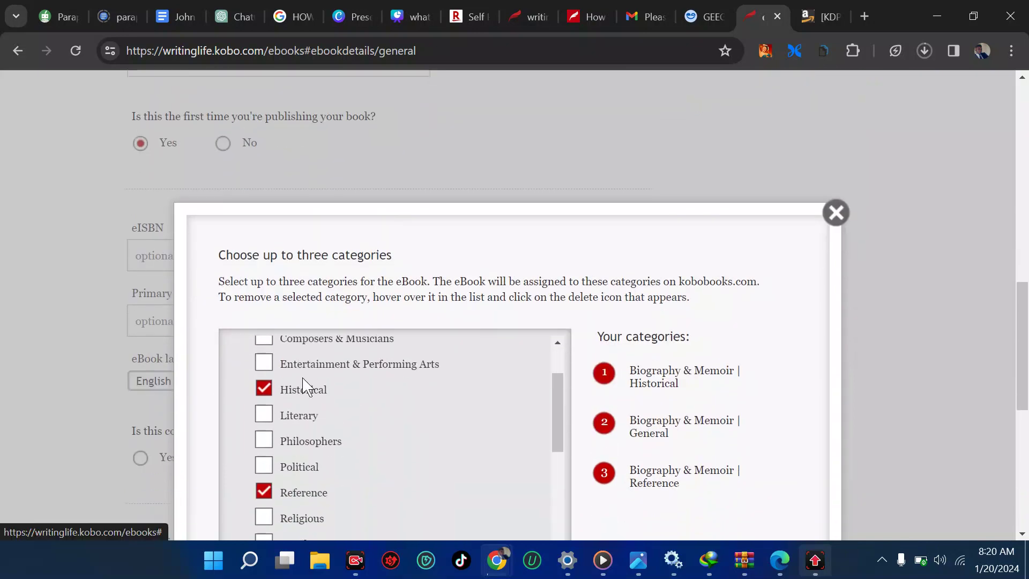
scroll(303, 384, "down", 3)
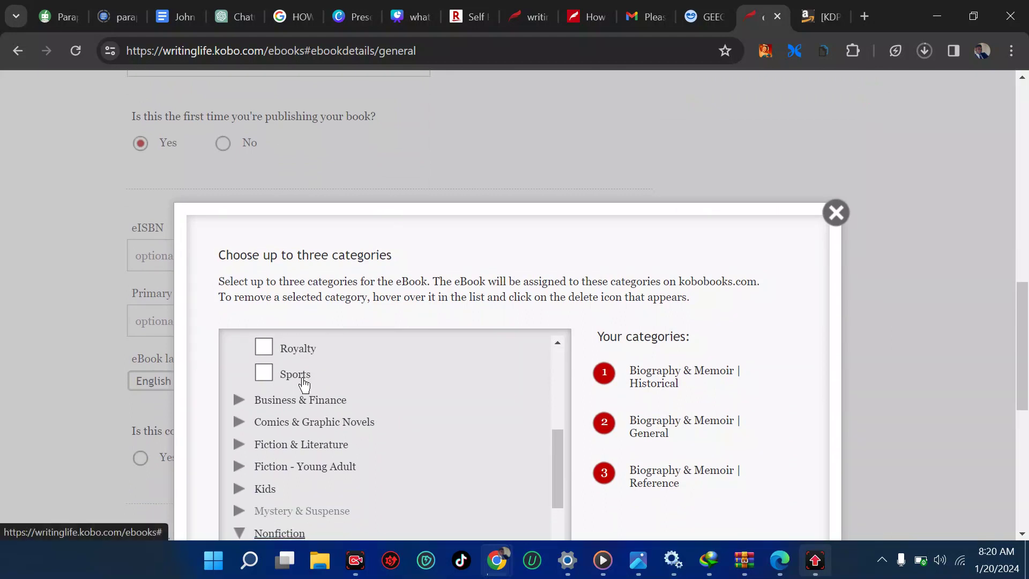
scroll(303, 384, "down", 1)
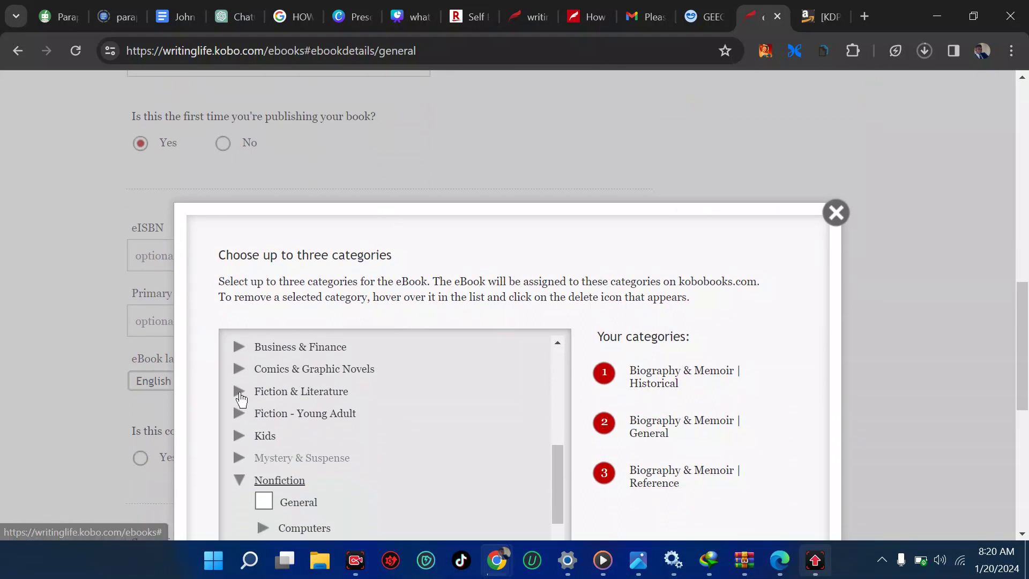
left_click(241, 394)
scroll(321, 417, "down", 3)
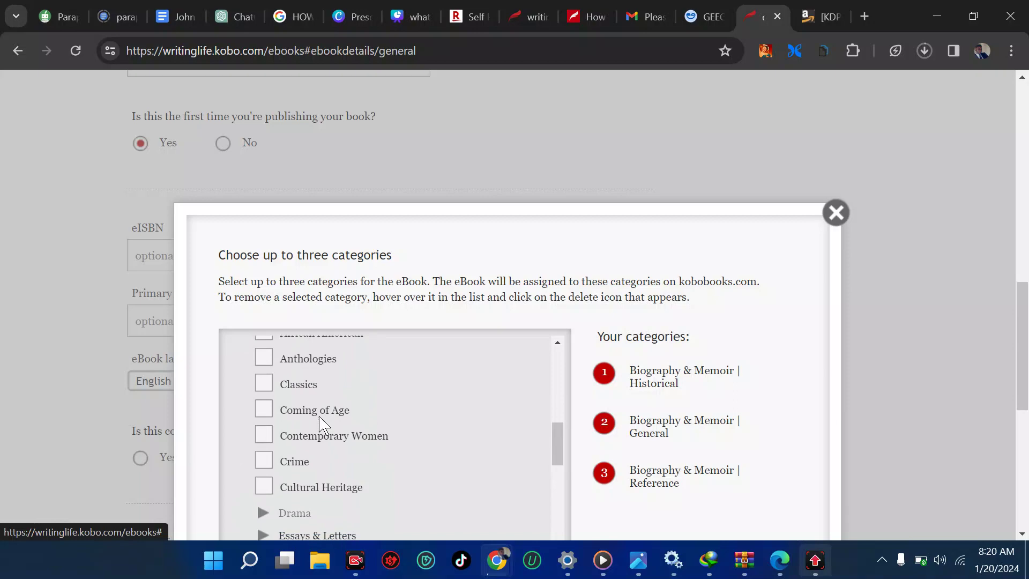
scroll(320, 423, "down", 15)
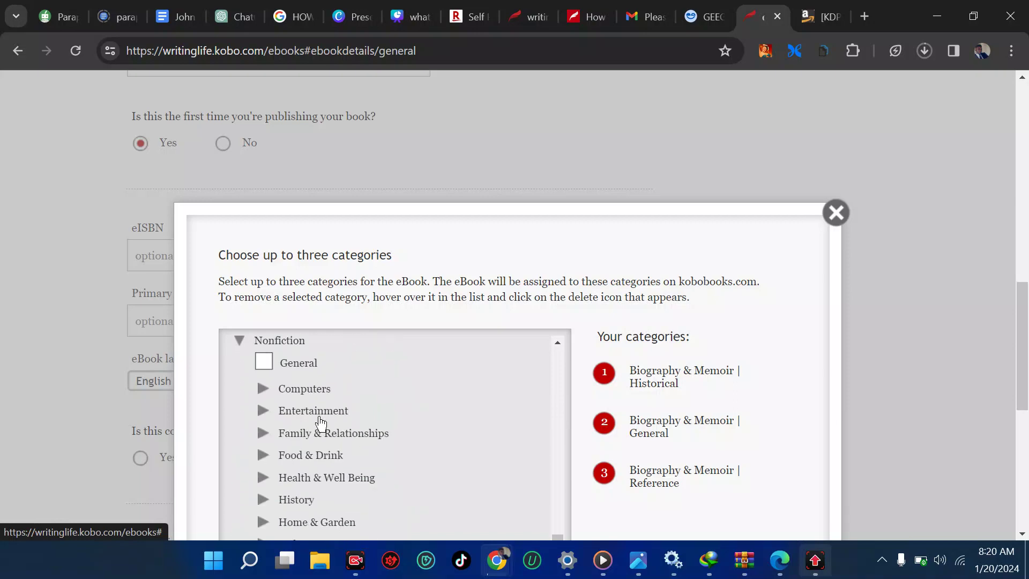
scroll(321, 423, "down", 5)
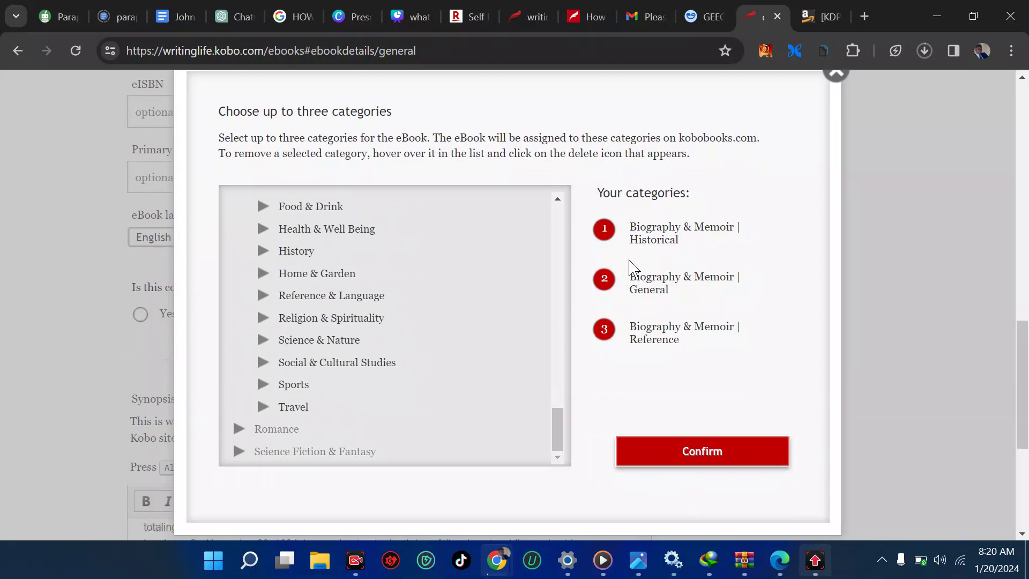
Confirm the Biography & Memoir categories Historical, General and Reference
left_click(653, 447)
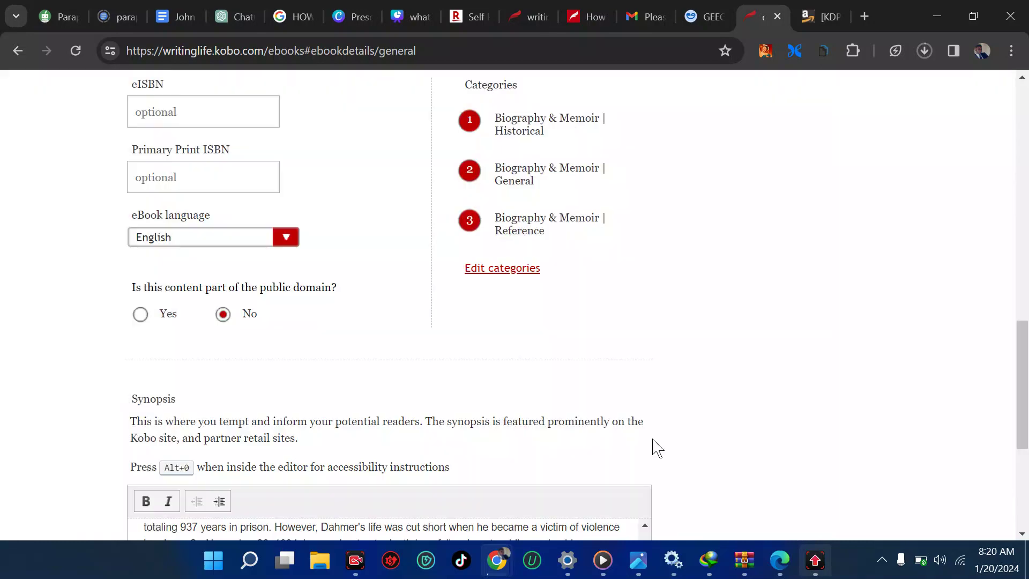
scroll(603, 327, "down", 4)
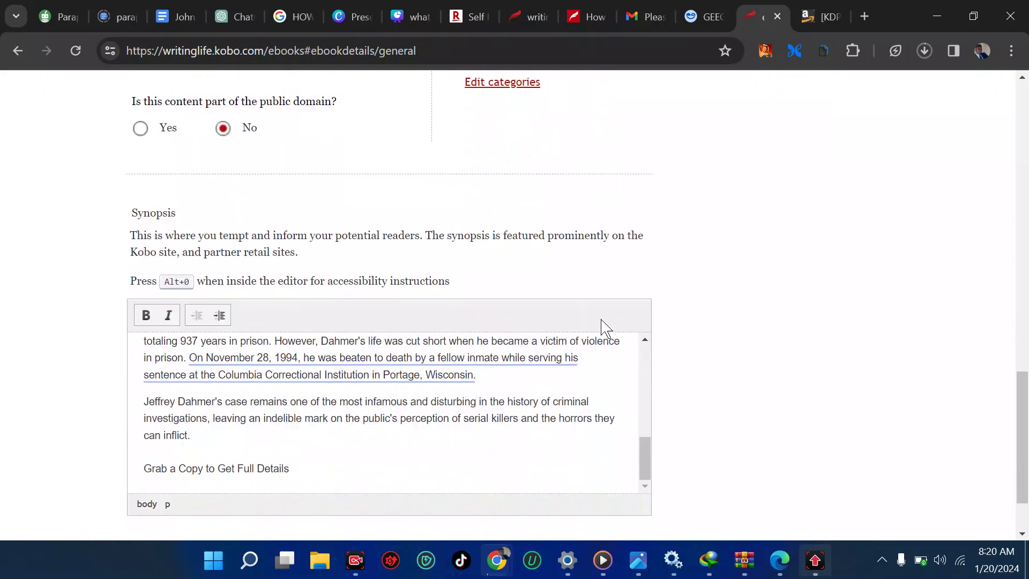
scroll(603, 327, "up", 15)
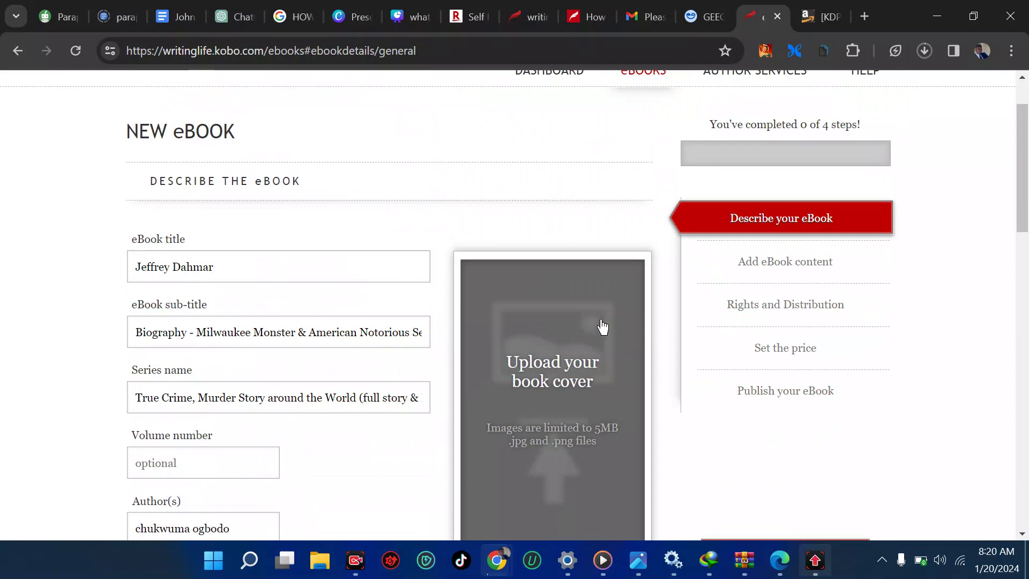
scroll(601, 326, "down", 6)
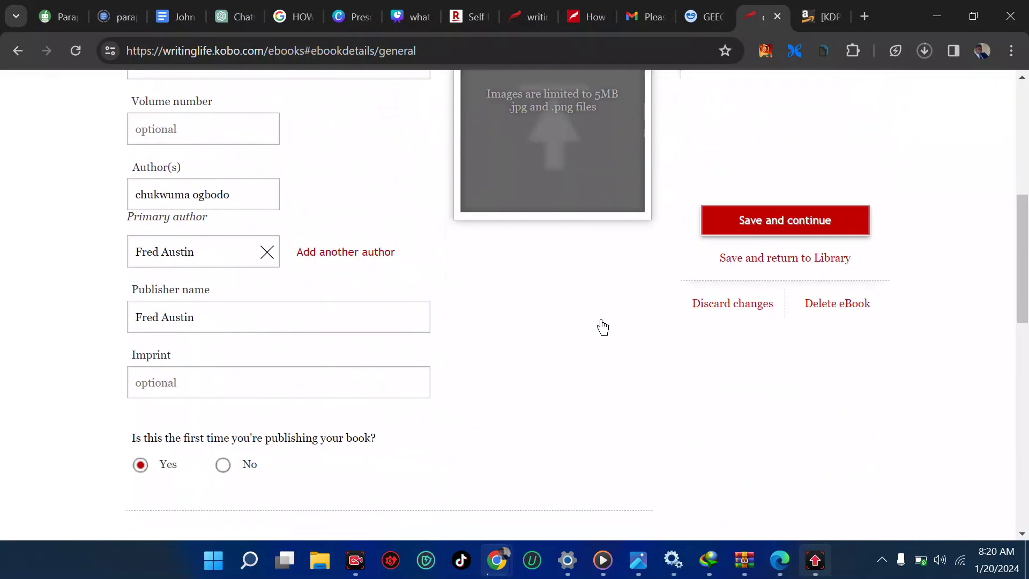
Save the eBook description, then download the Google Doc as Jeffrey Dahmar.epub
left_click(744, 227)
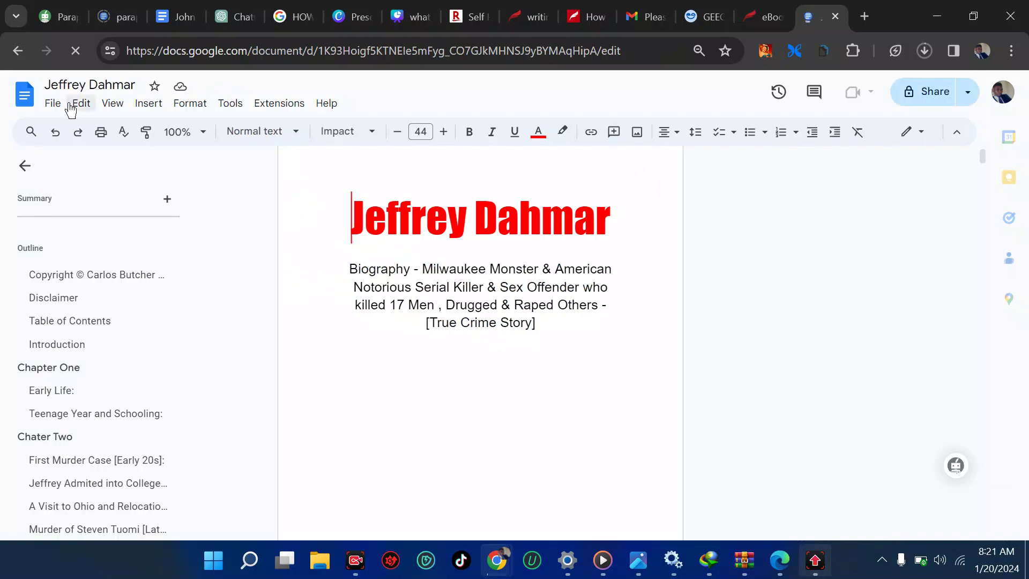
left_click(52, 108)
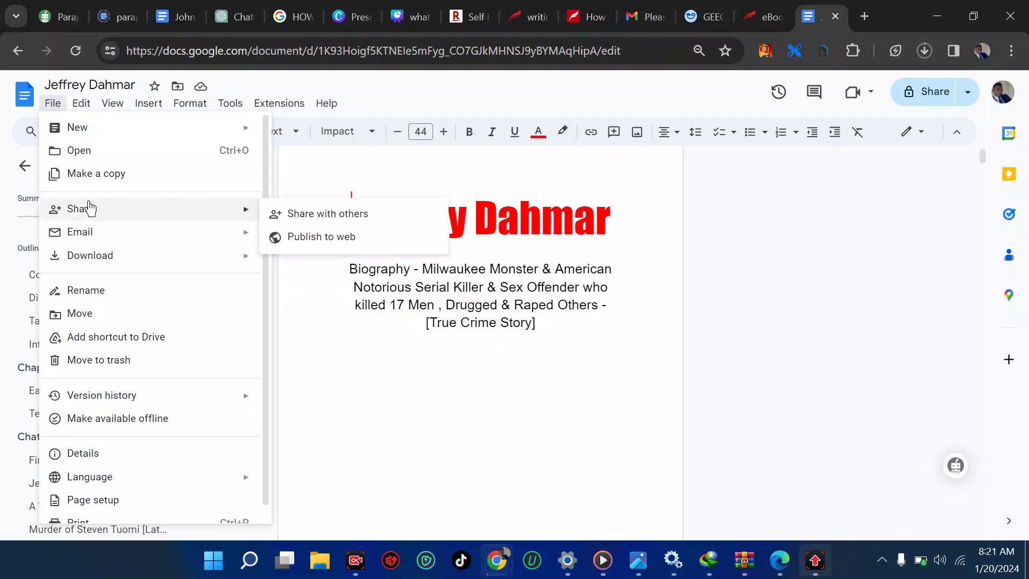
mouse_move(159, 263)
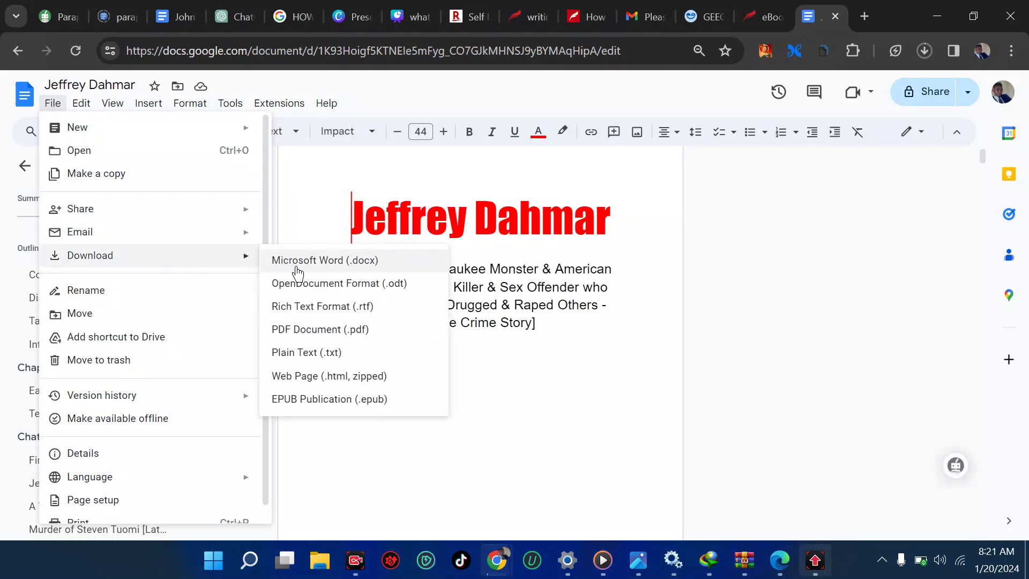
left_click(323, 408)
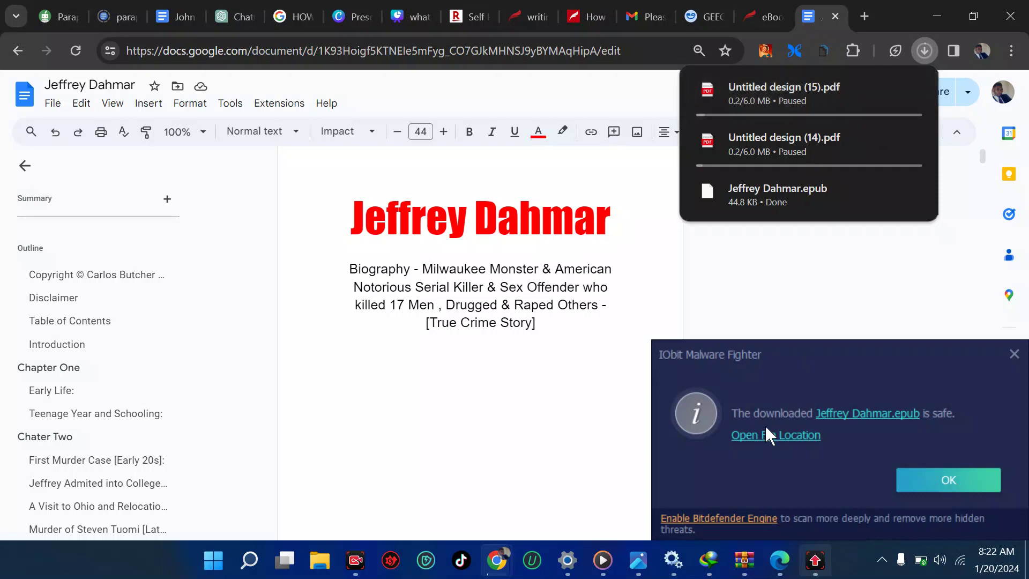
Upload Jeffrey Dahmar.epub to the Kobo eBook content page
left_click(750, 18)
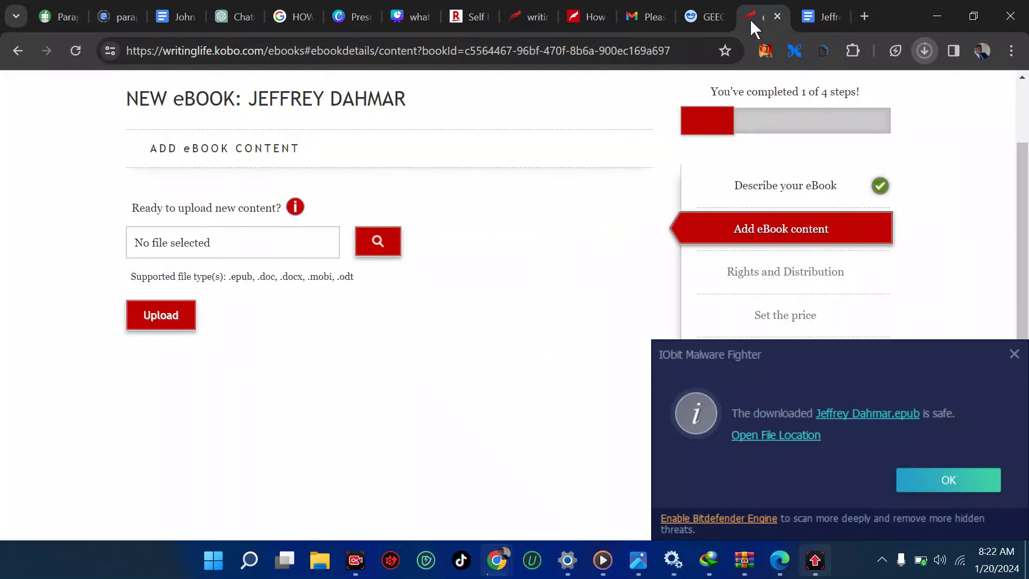
left_click(181, 329)
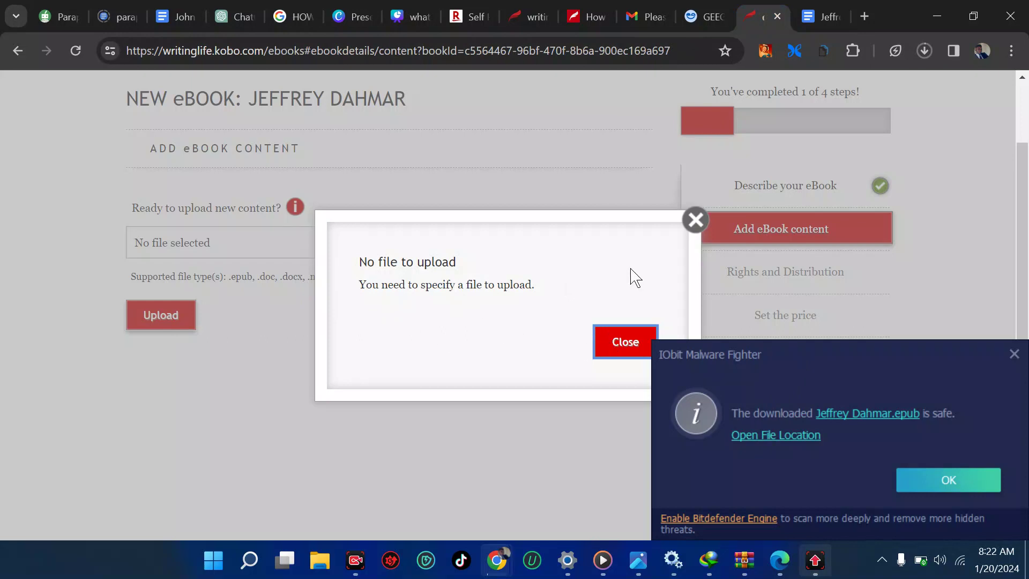
left_click(695, 223)
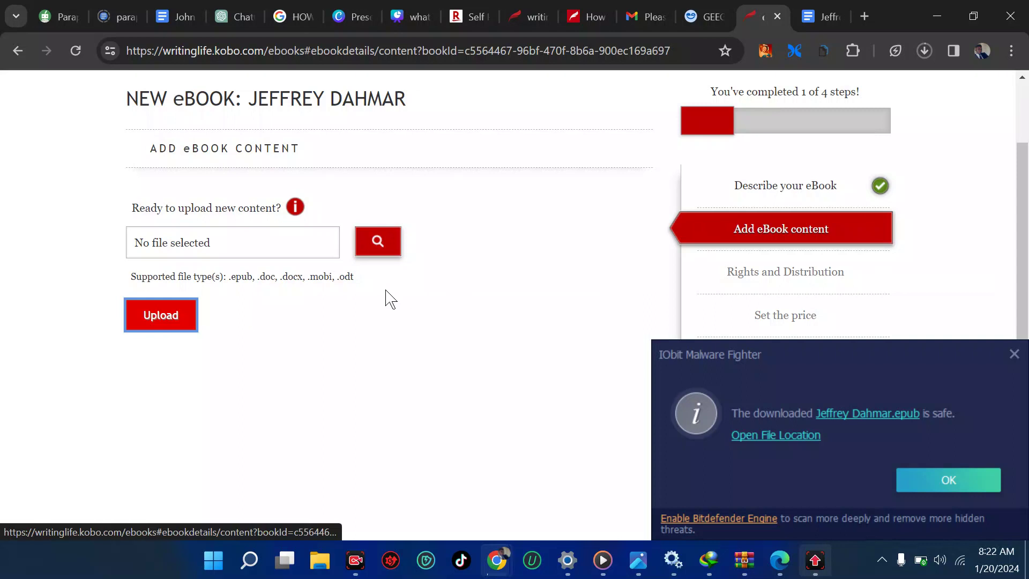
left_click(259, 246)
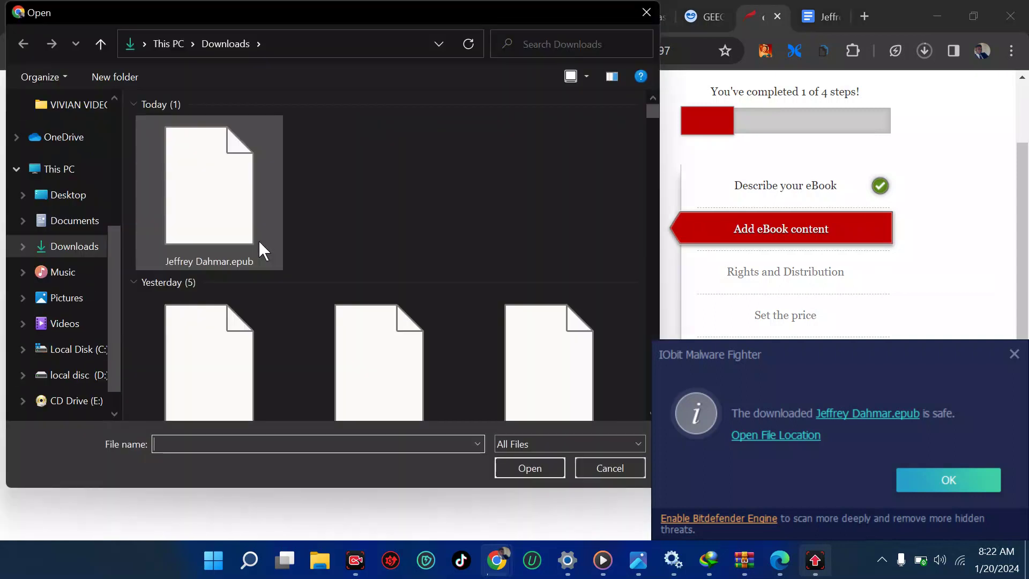
double_click(225, 232)
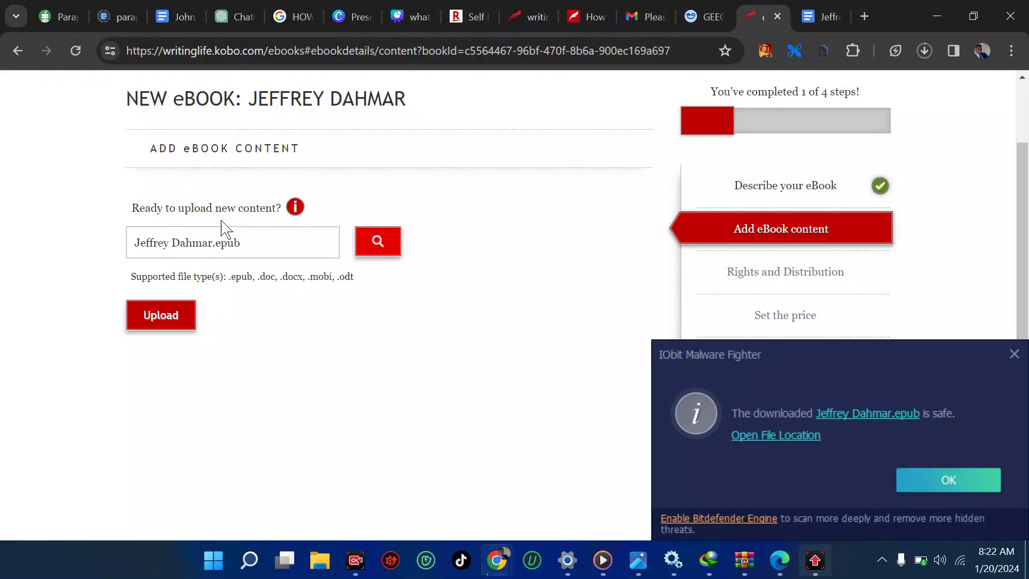
left_click(183, 307)
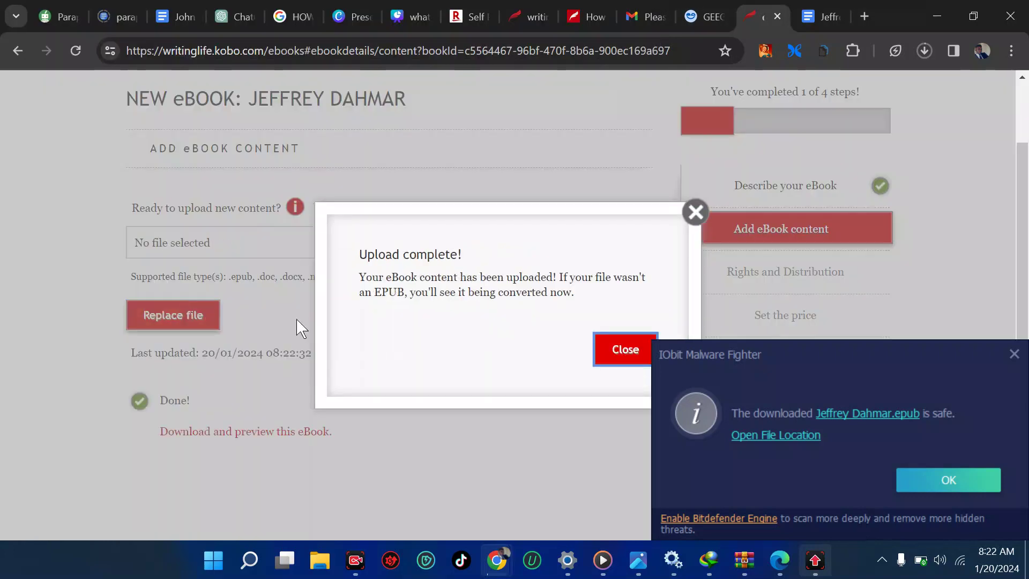
left_click(1014, 353)
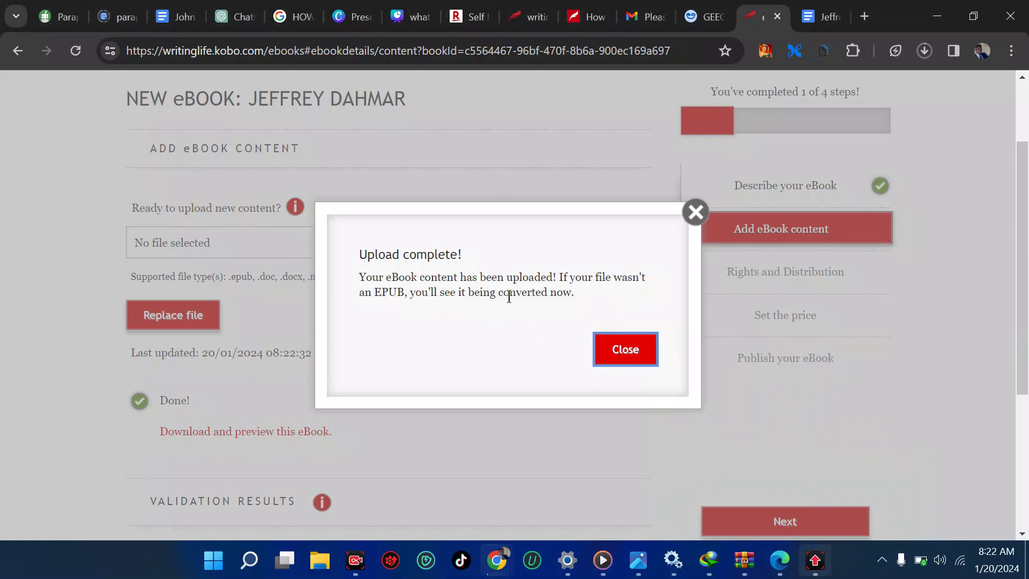
left_click(624, 351)
Download the uploaded eBook for preview and review its validation results
scroll(423, 426, "down", 1)
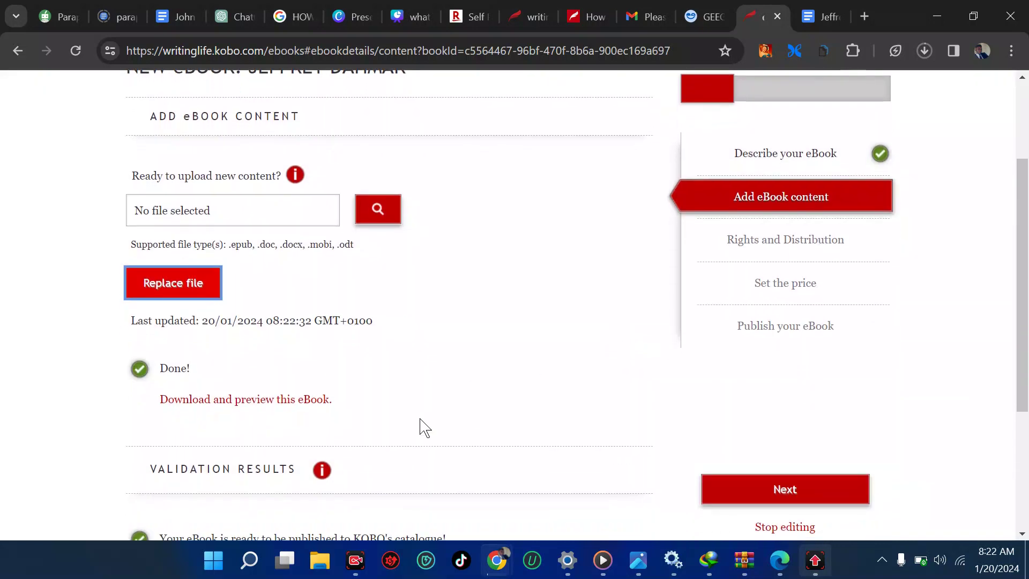
left_click(302, 403)
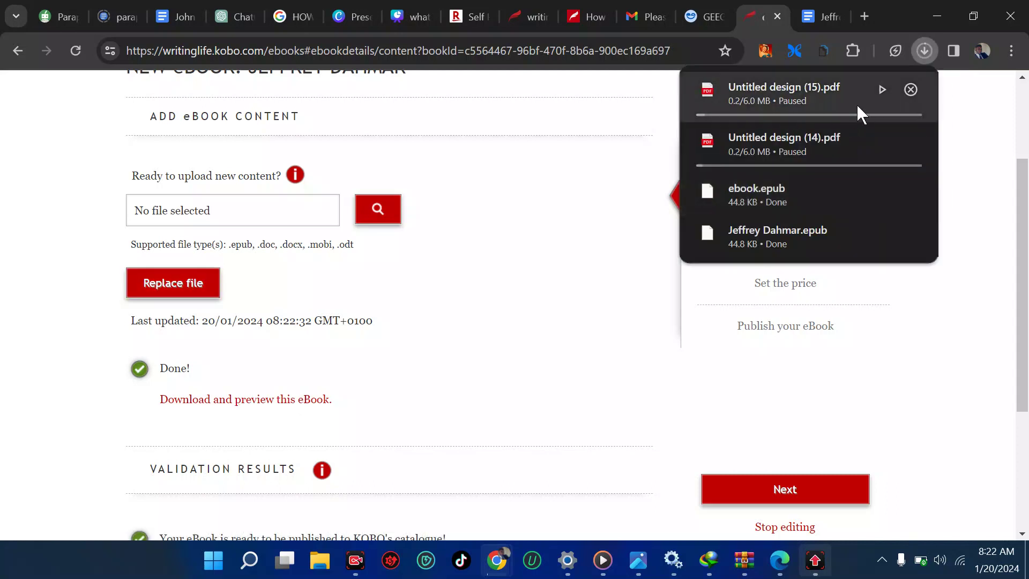
left_click(918, 89)
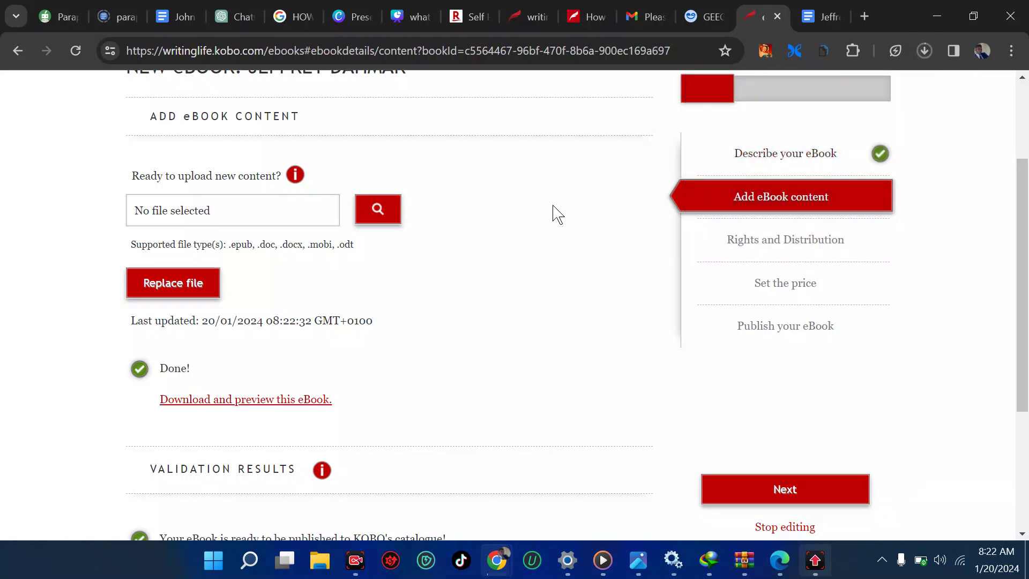
scroll(551, 214, "down", 1)
scroll(554, 215, "down", 2)
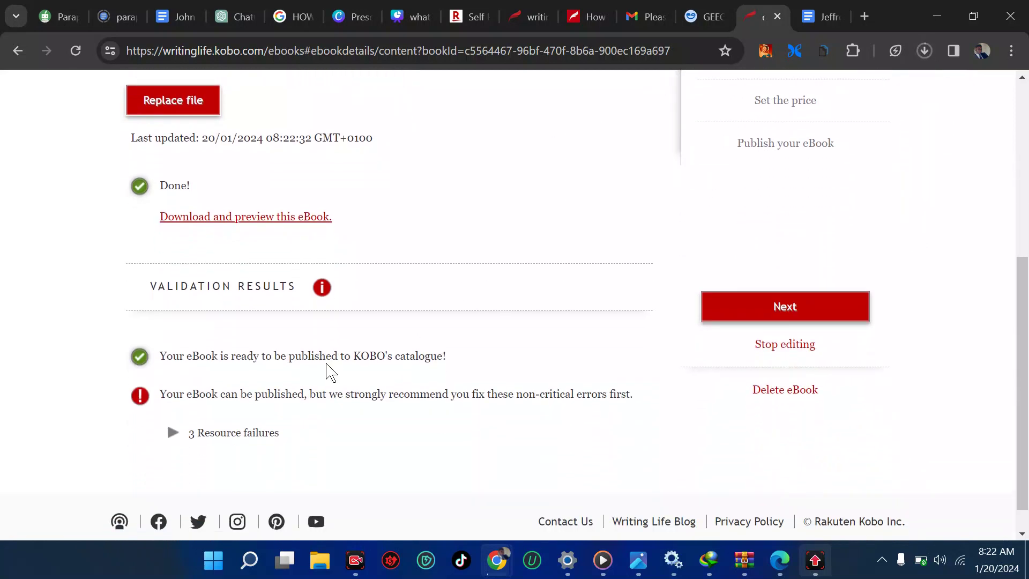
scroll(426, 362, "down", 1)
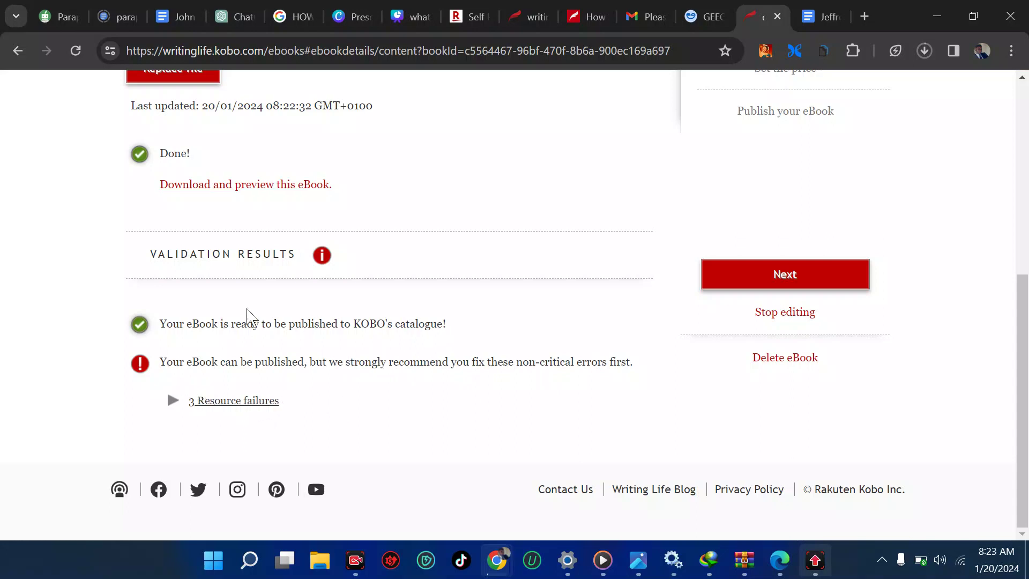
mouse_move(321, 259)
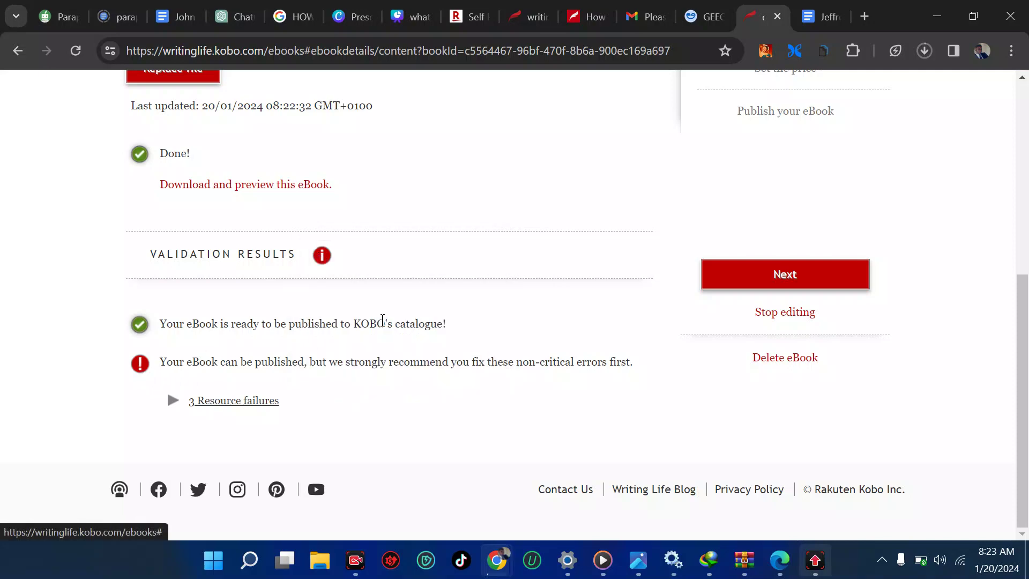
scroll(383, 322, "up", 5)
scroll(383, 327, "up", 2)
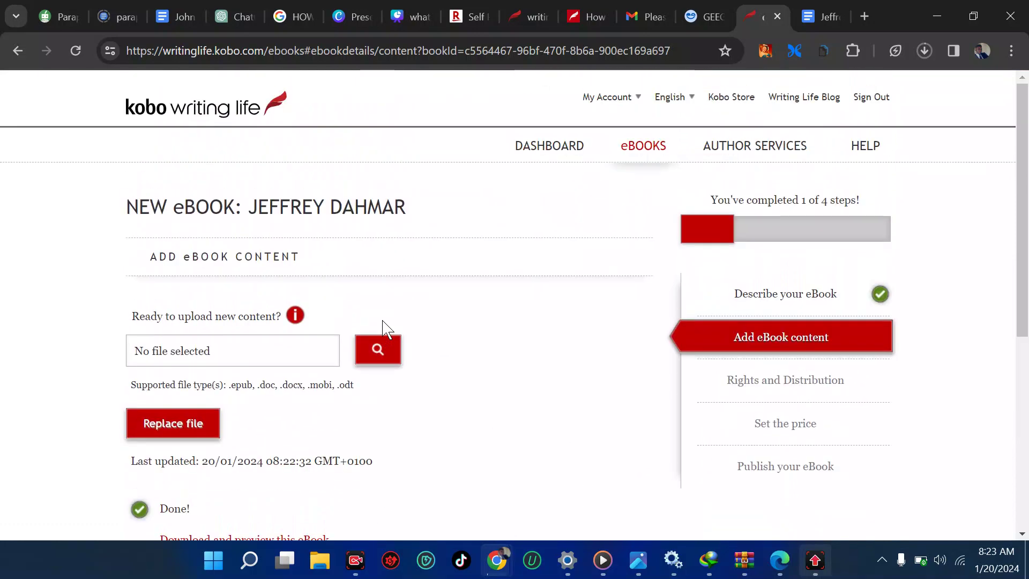
scroll(385, 328, "down", 7)
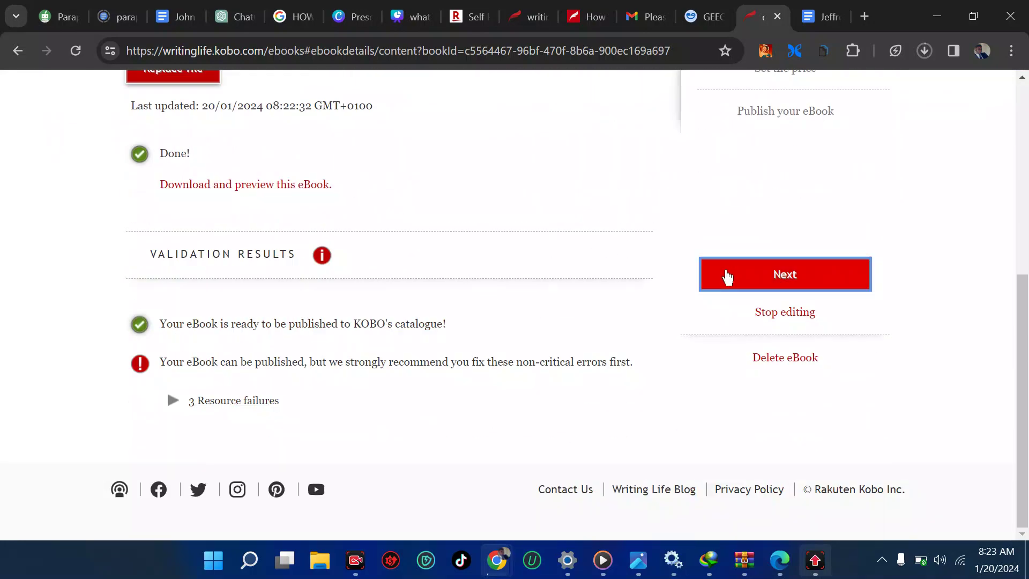
left_click(706, 279)
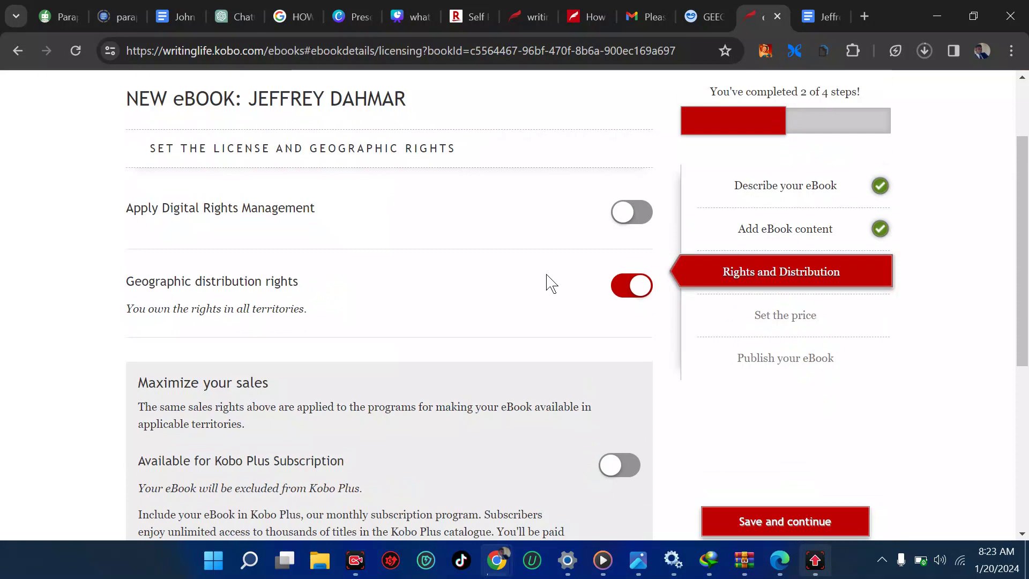
scroll(534, 279, "down", 5)
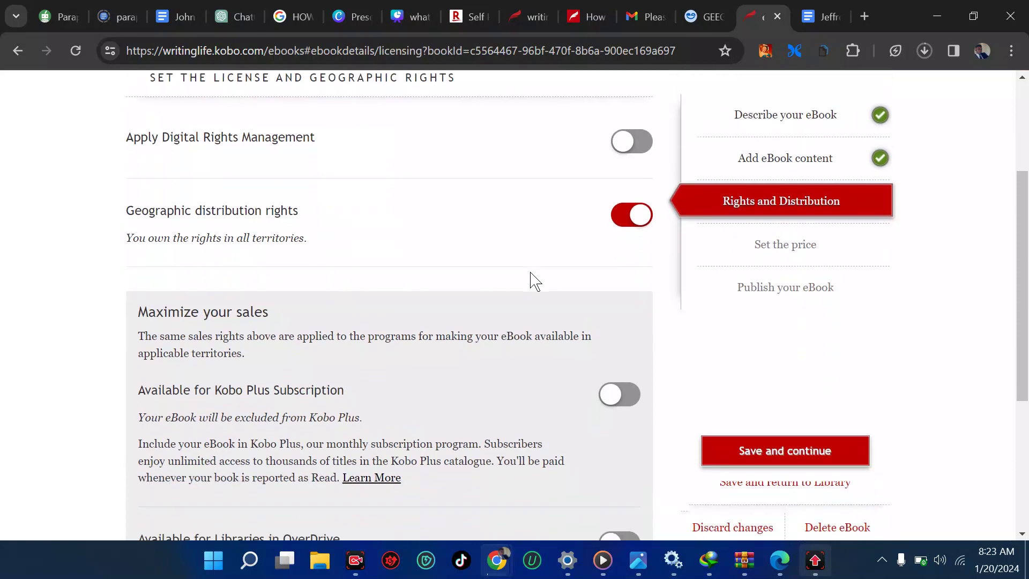
scroll(533, 280, "up", 8)
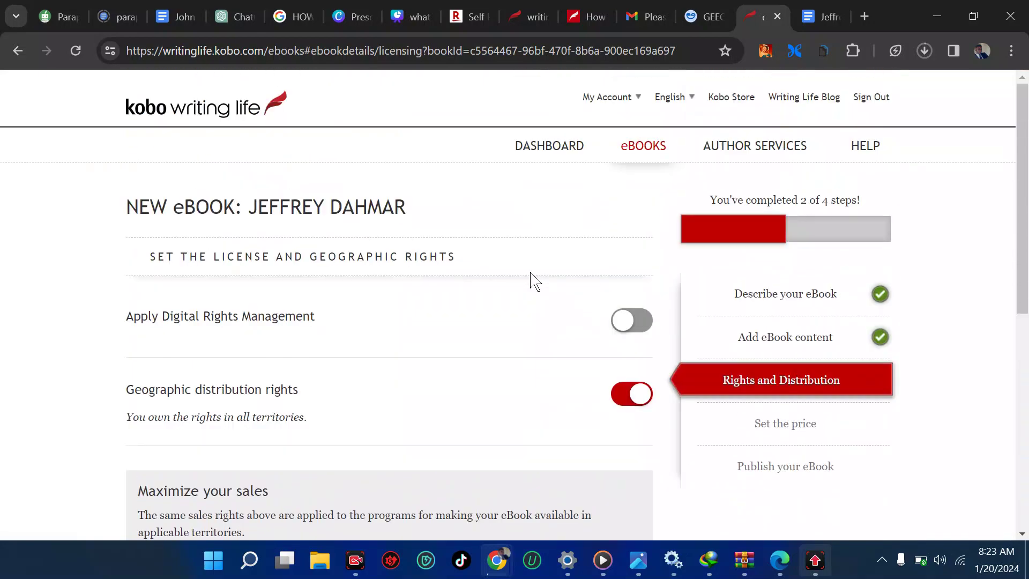
scroll(533, 280, "down", 1)
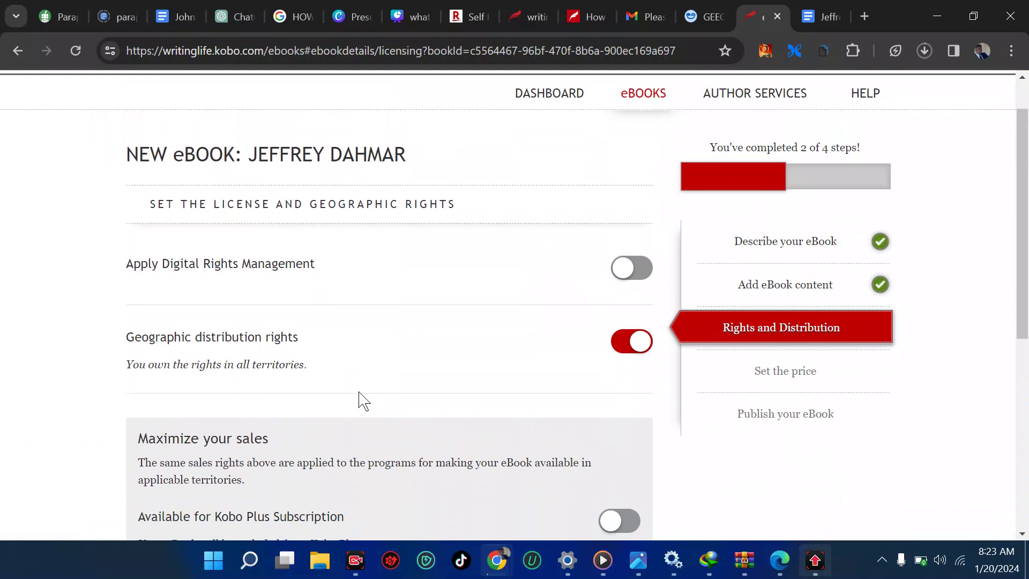
scroll(361, 400, "down", 2)
scroll(360, 400, "down", 2)
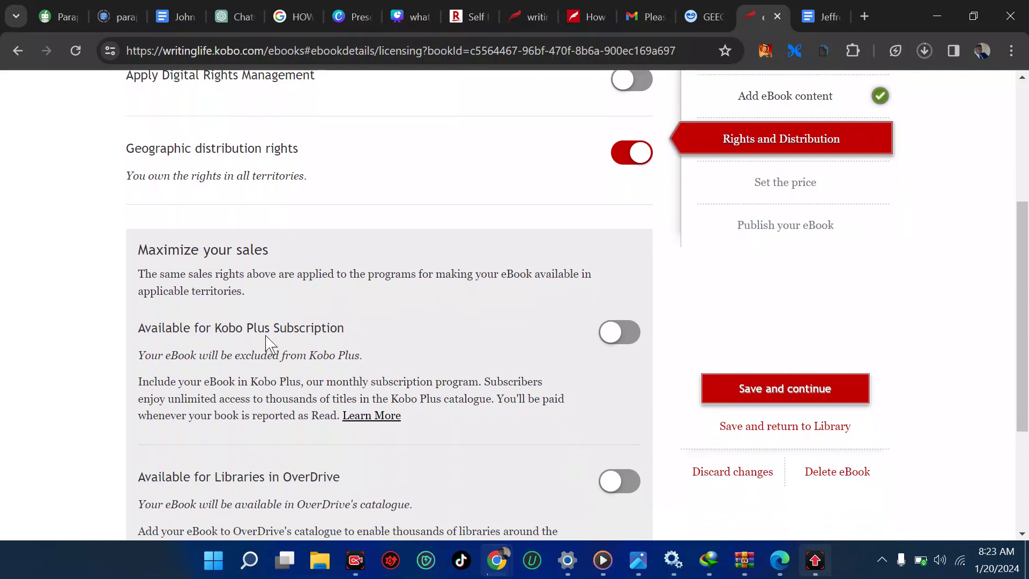
scroll(310, 328, "down", 1)
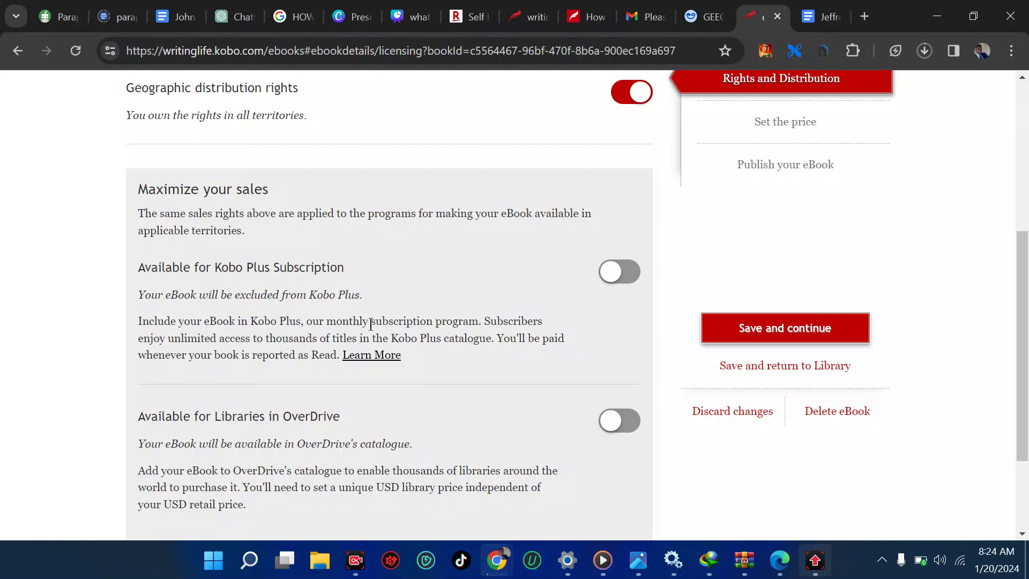
scroll(370, 325, "down", 2)
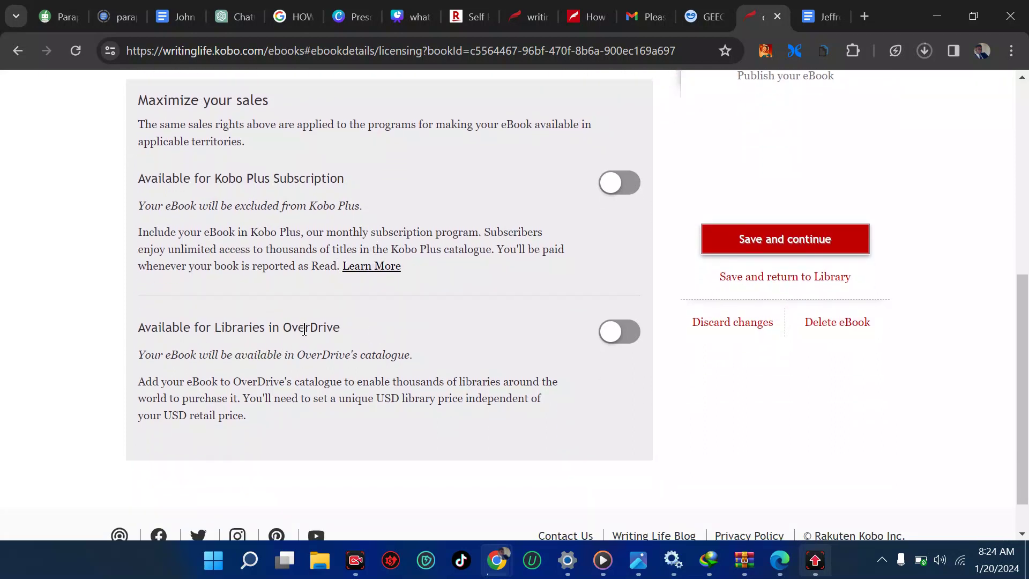
scroll(314, 328, "down", 1)
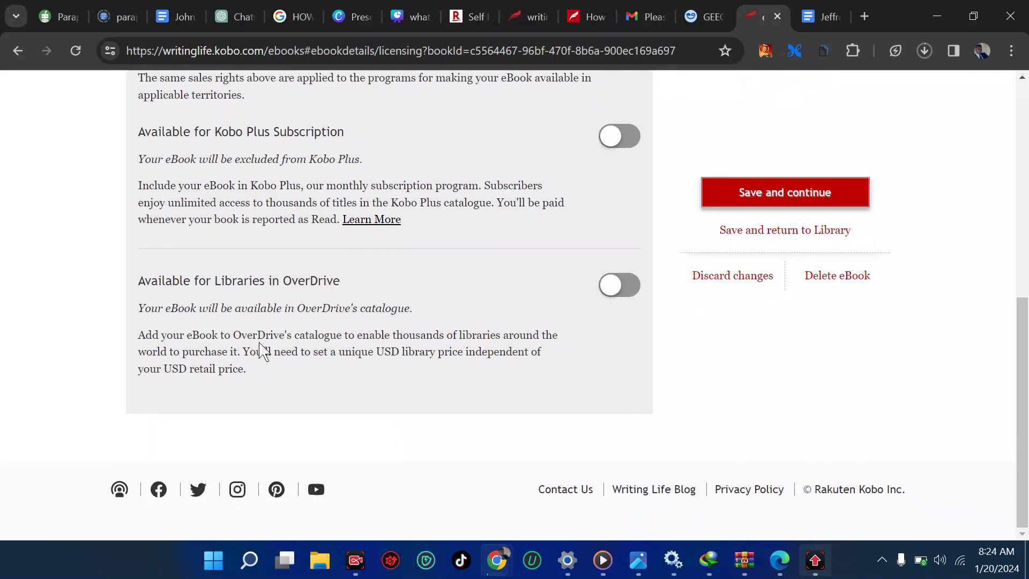
scroll(261, 349, "up", 8)
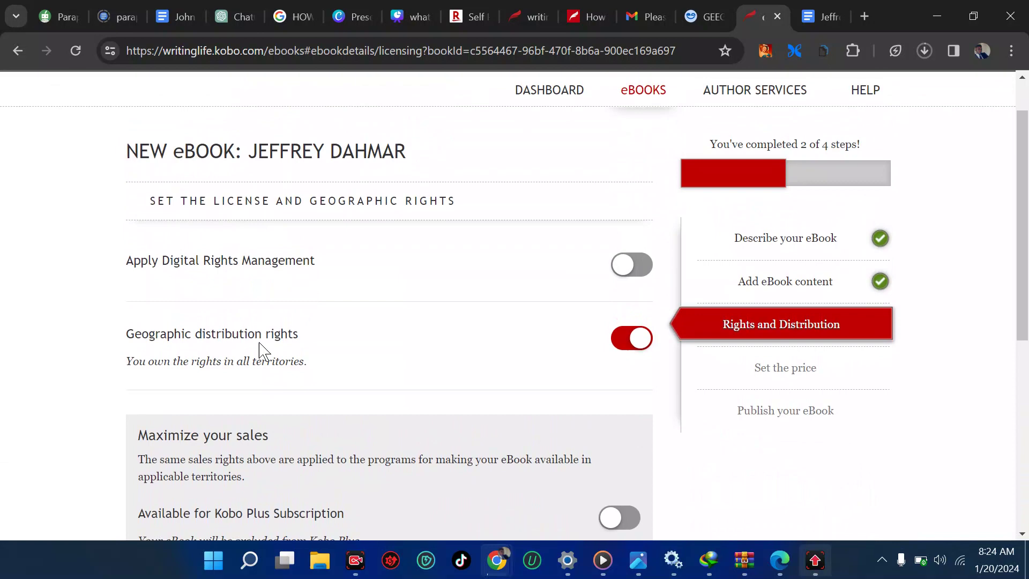
scroll(260, 349, "down", 3)
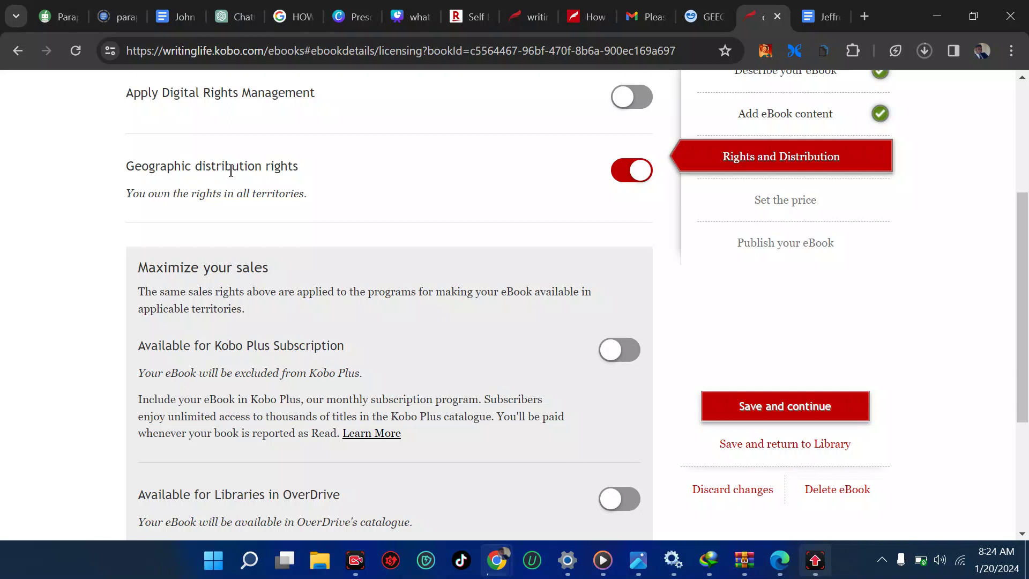
scroll(286, 170, "up", 1)
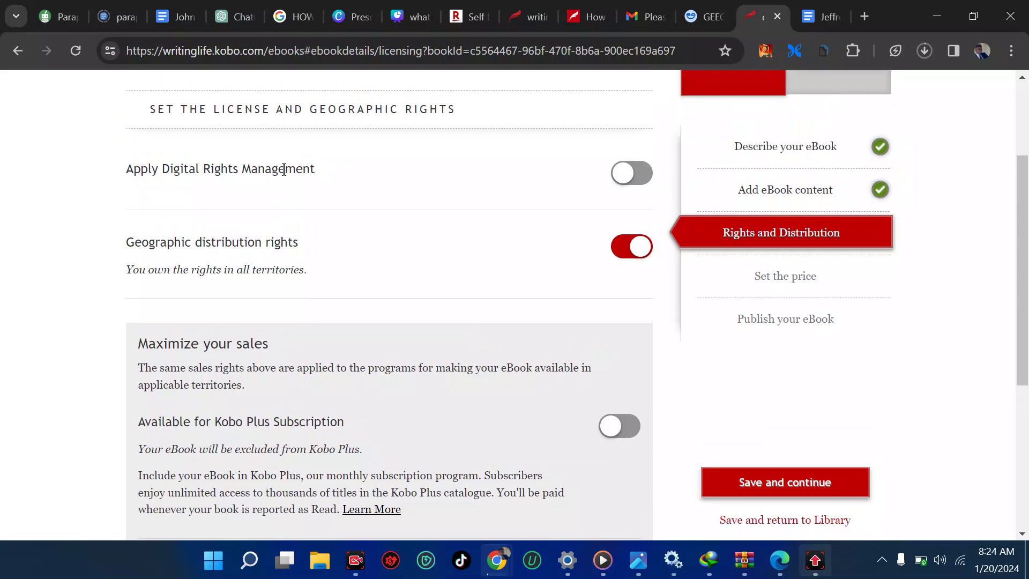
Save the rights and set the default list price to 6.99 USD
left_click(734, 485)
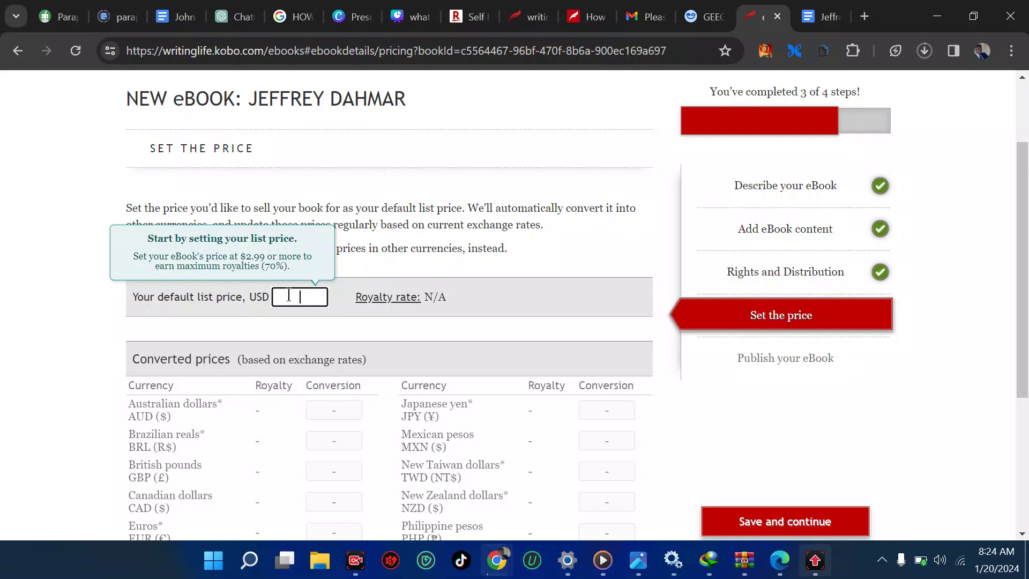
type("6.99")
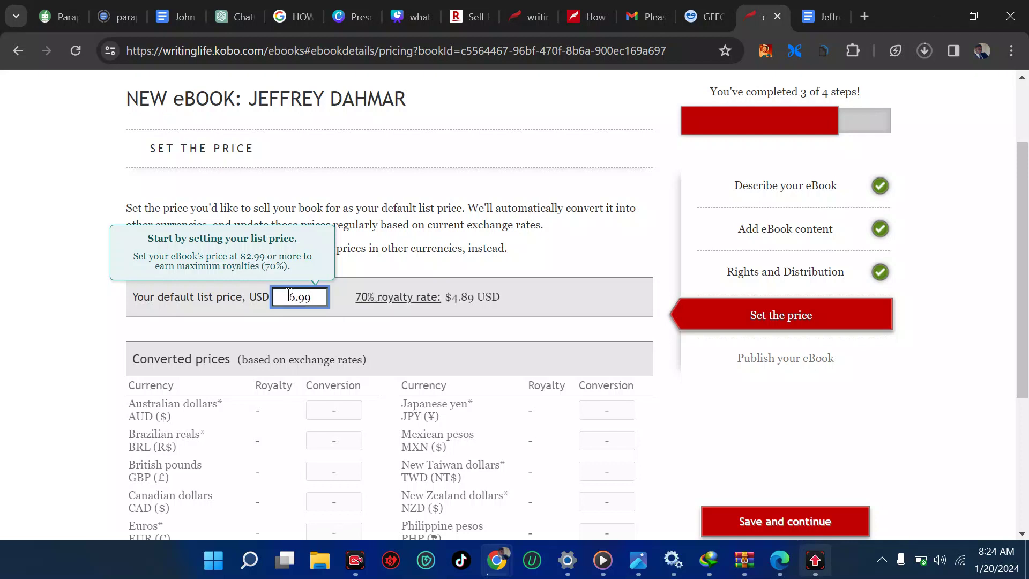
left_click(478, 337)
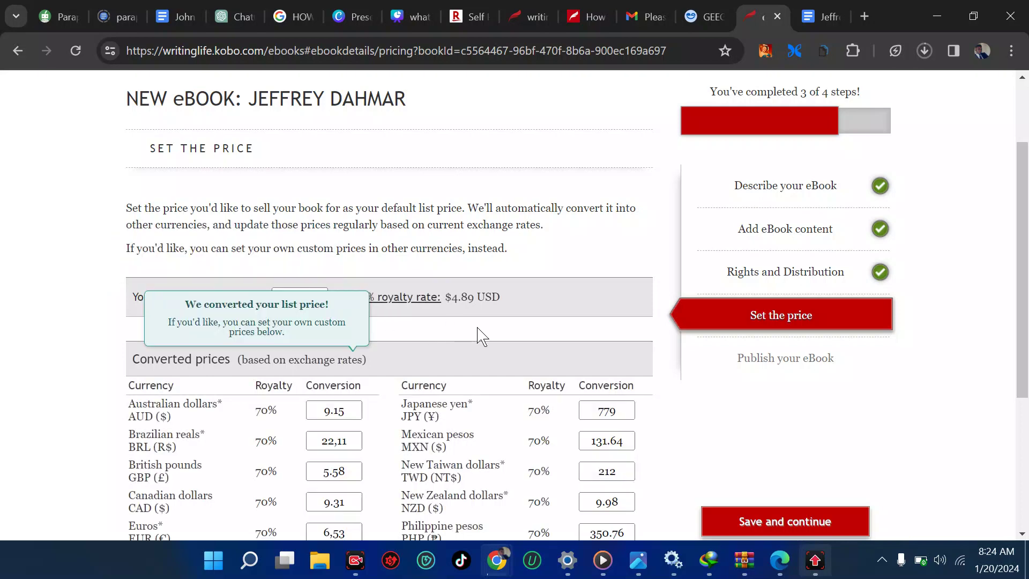
scroll(421, 355, "down", 3)
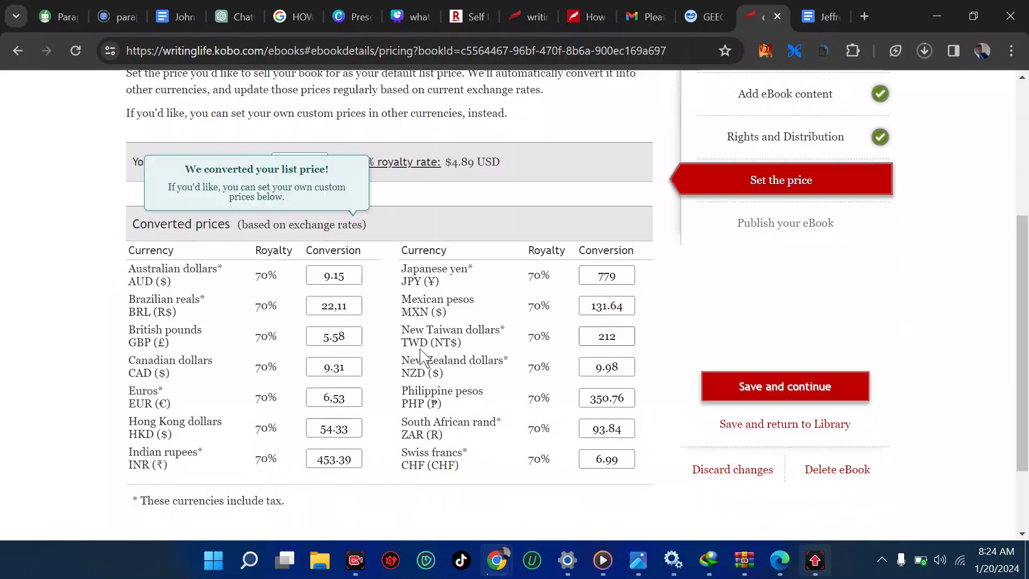
scroll(421, 355, "down", 2)
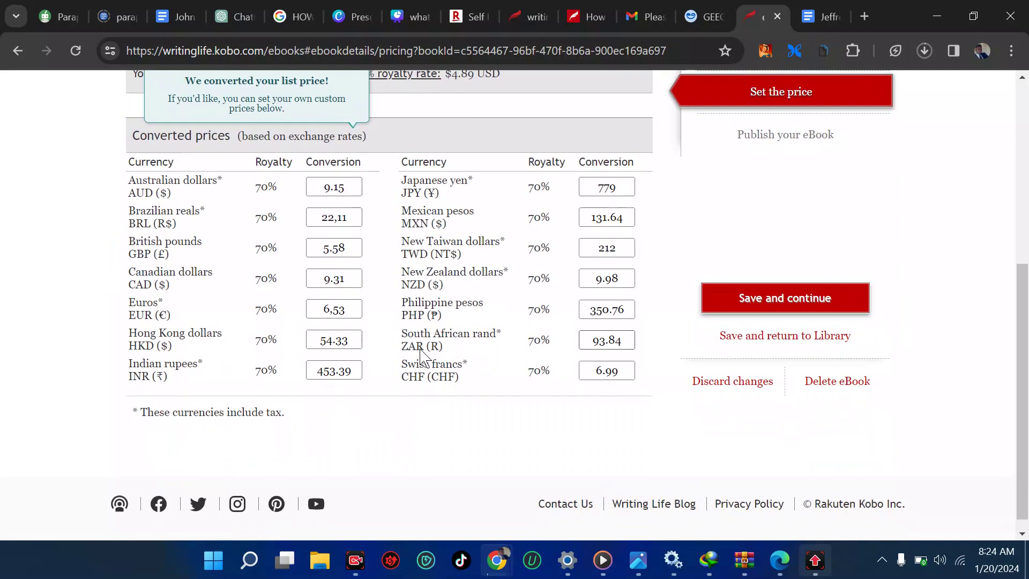
Check and keep the suggested prices of 9.15 AUD and 9.31 CAD
left_click(329, 191)
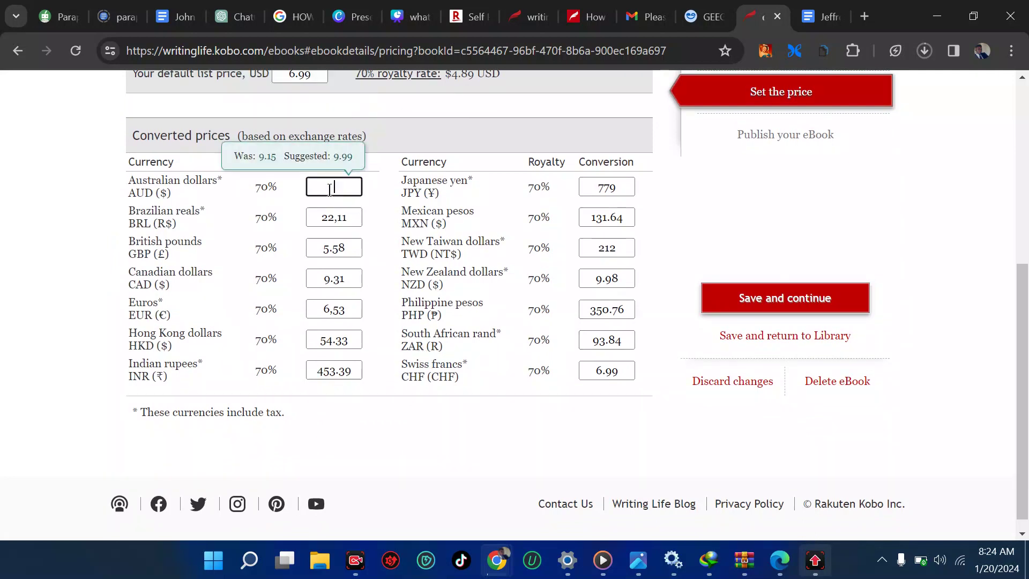
left_click(498, 113)
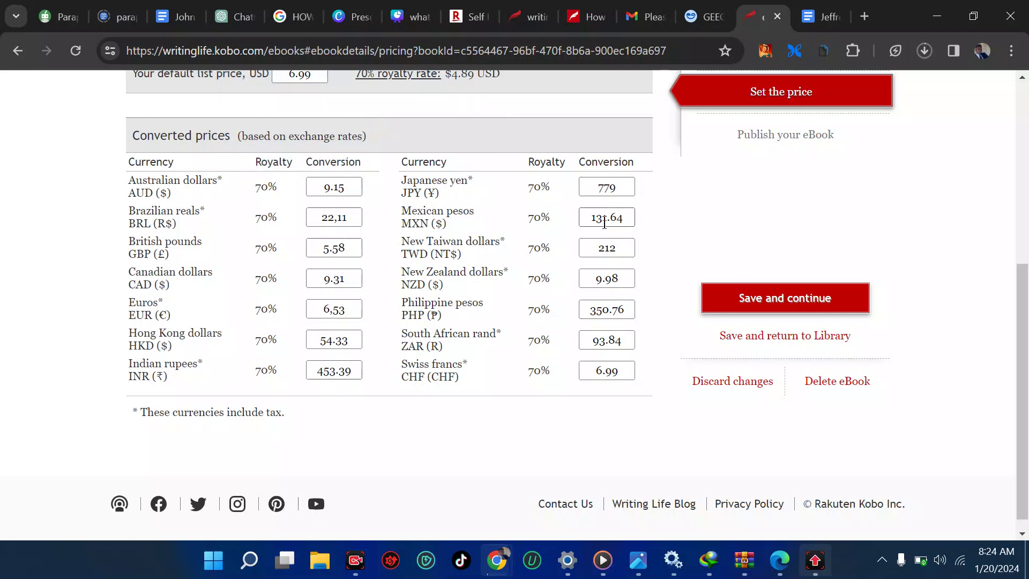
scroll(603, 221, "down", 1)
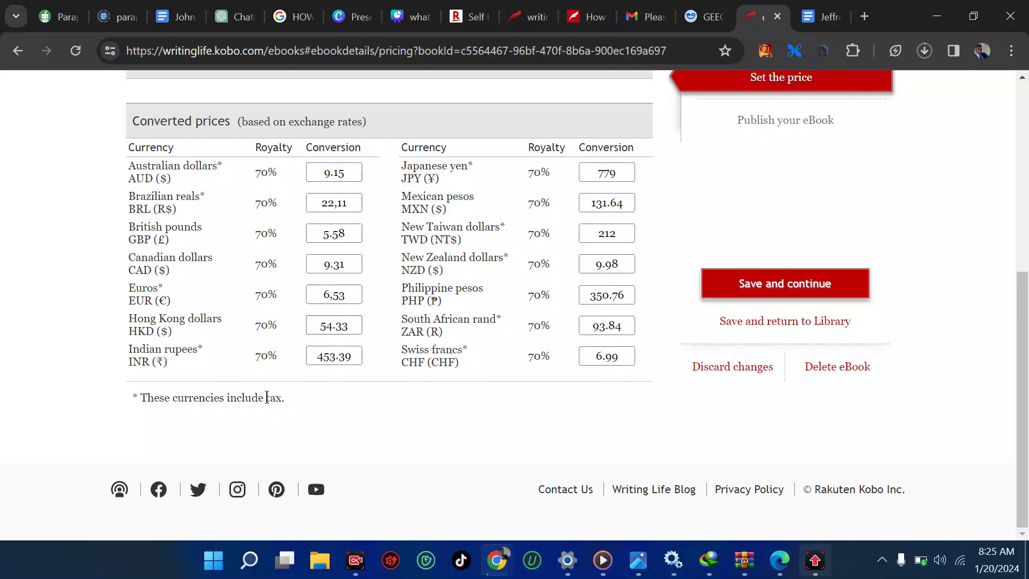
scroll(303, 261, "up", 3)
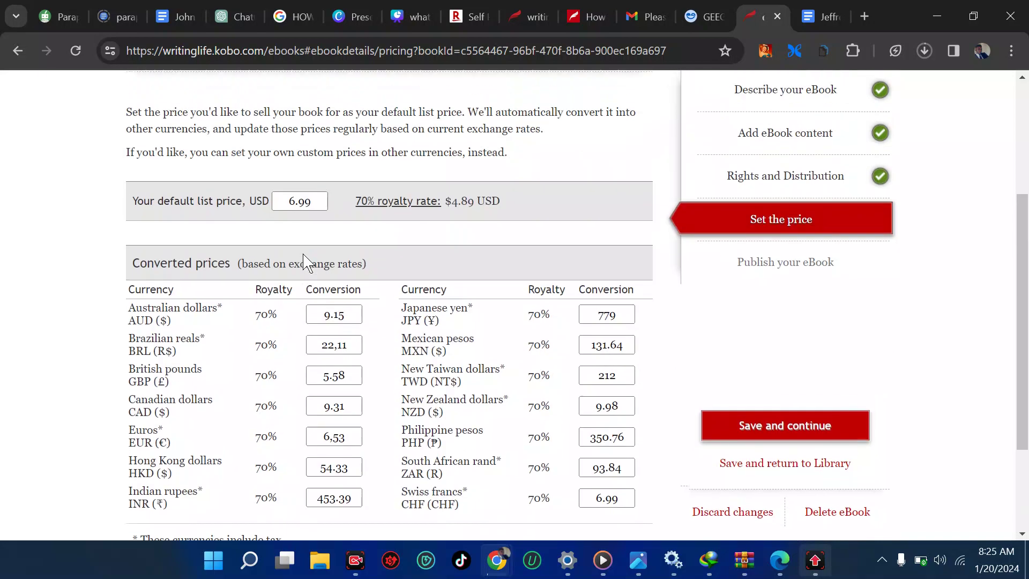
scroll(304, 261, "down", 1)
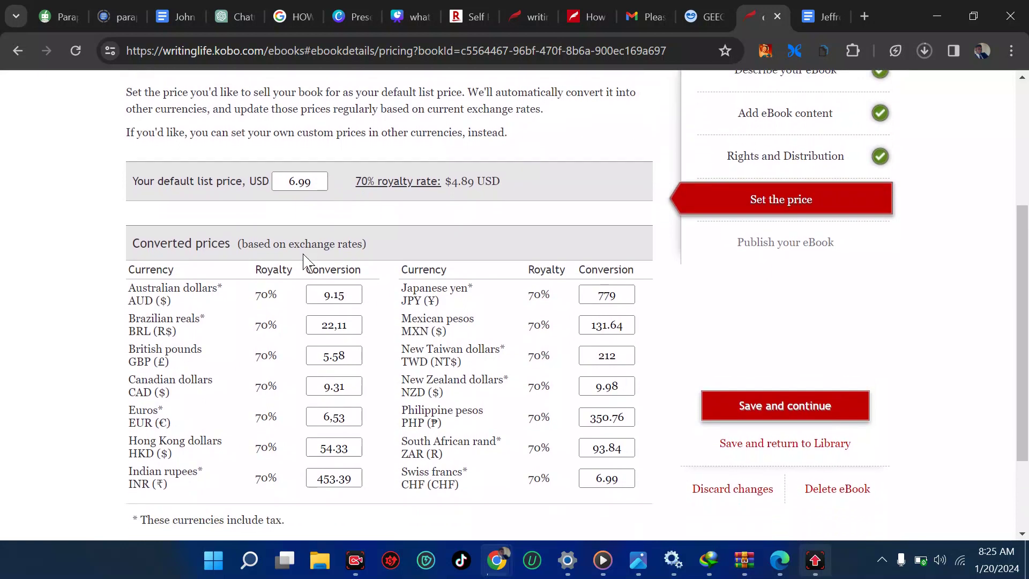
left_click(348, 297)
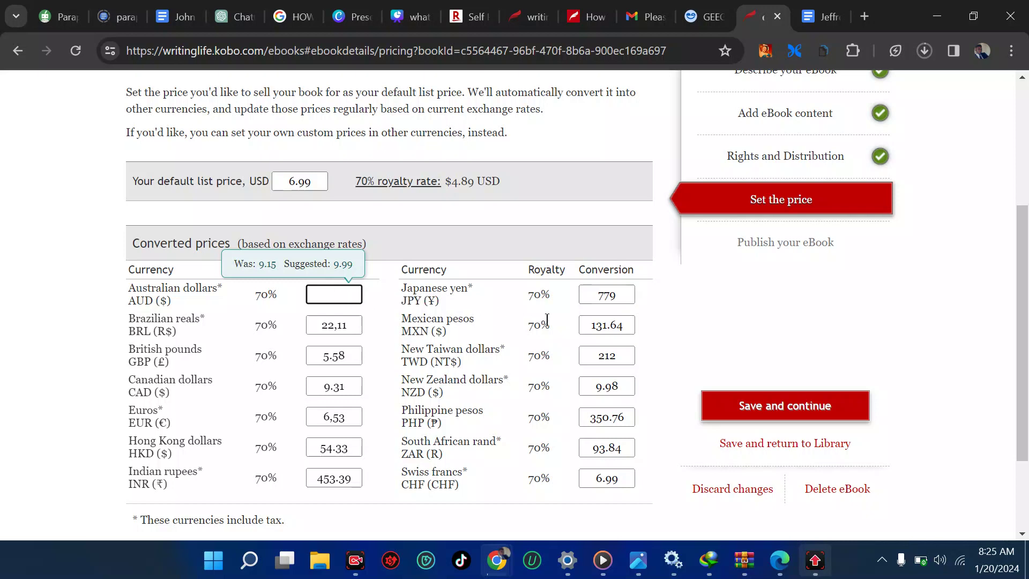
left_click(690, 323)
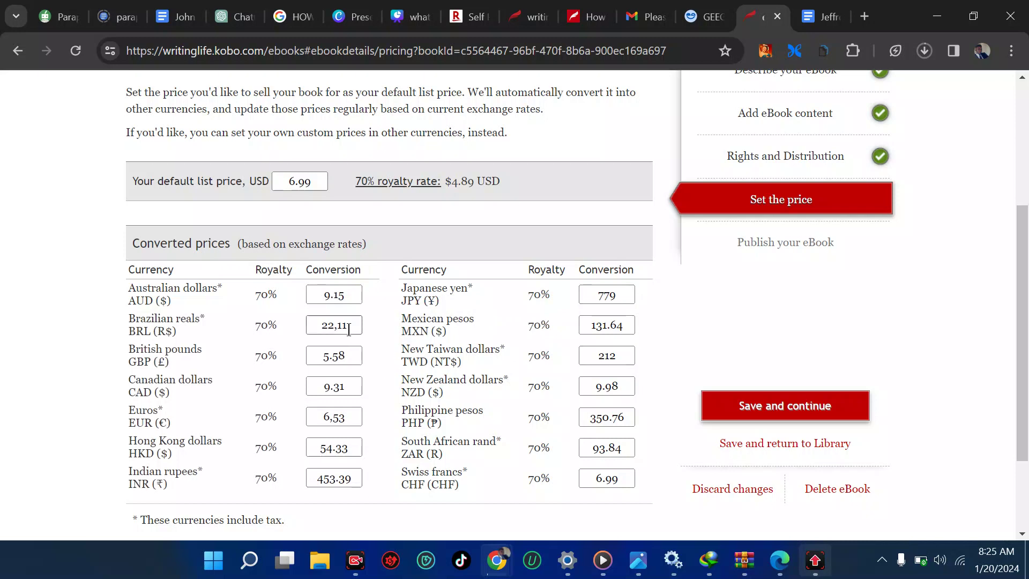
left_click(329, 387)
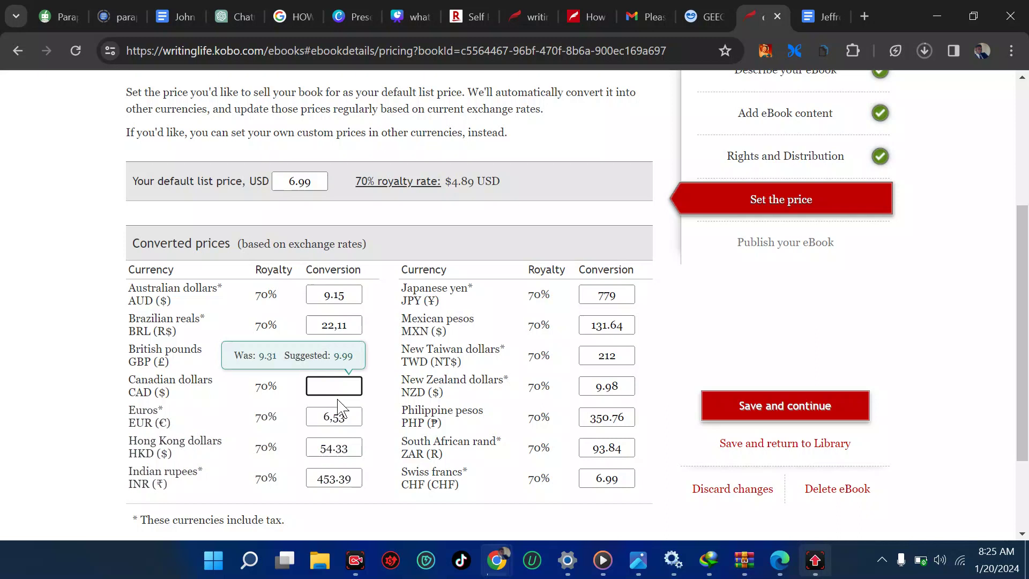
left_click(103, 335)
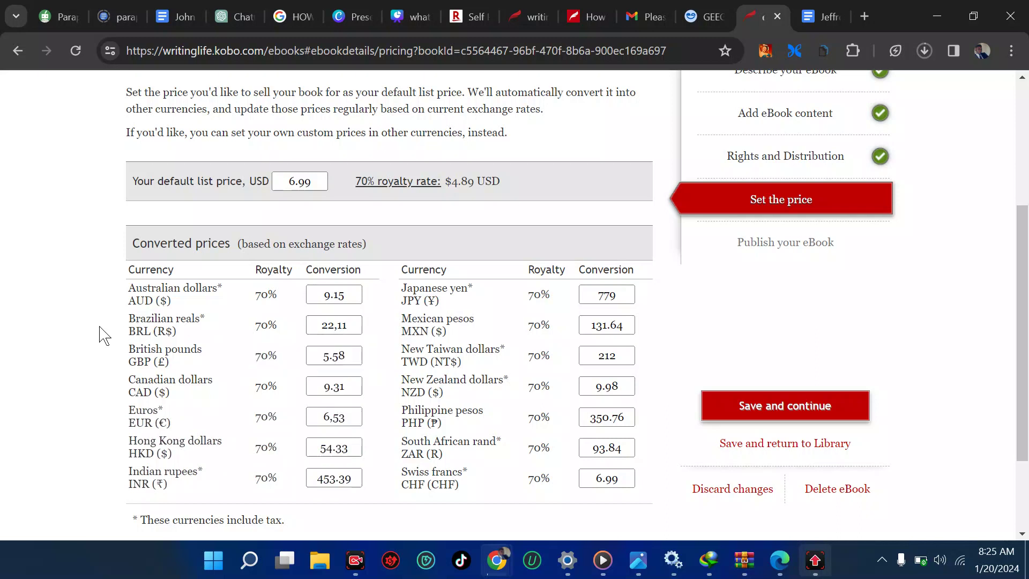
scroll(353, 385, "down", 1)
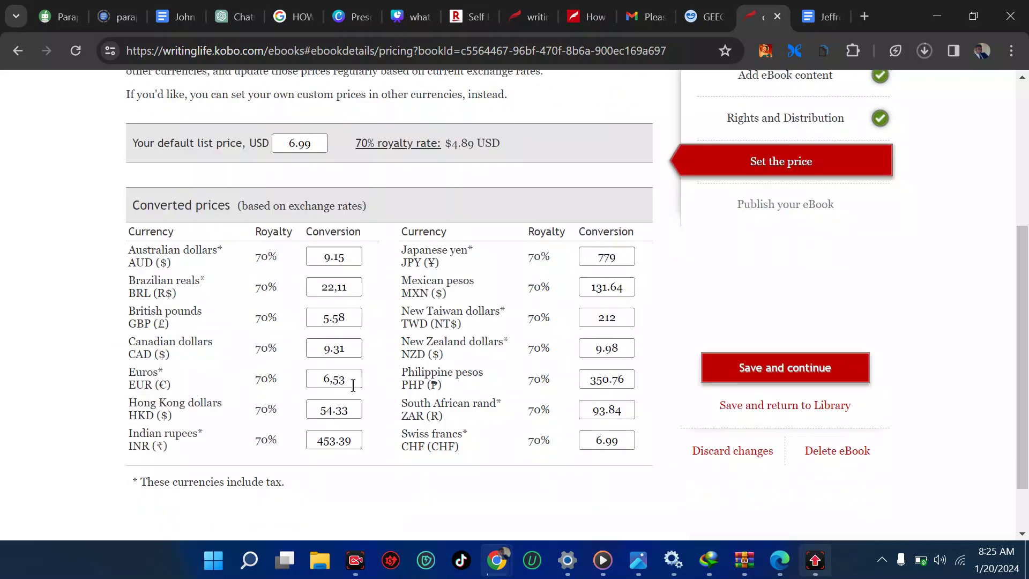
scroll(353, 385, "down", 2)
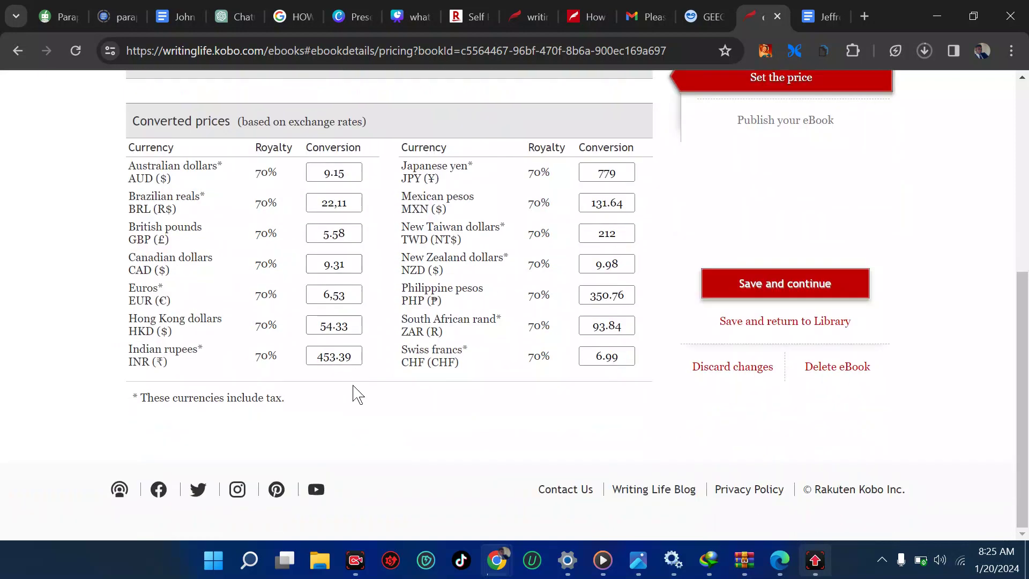
Save the pricing and publish the eBook with the January 20, 2024 release date
left_click(793, 283)
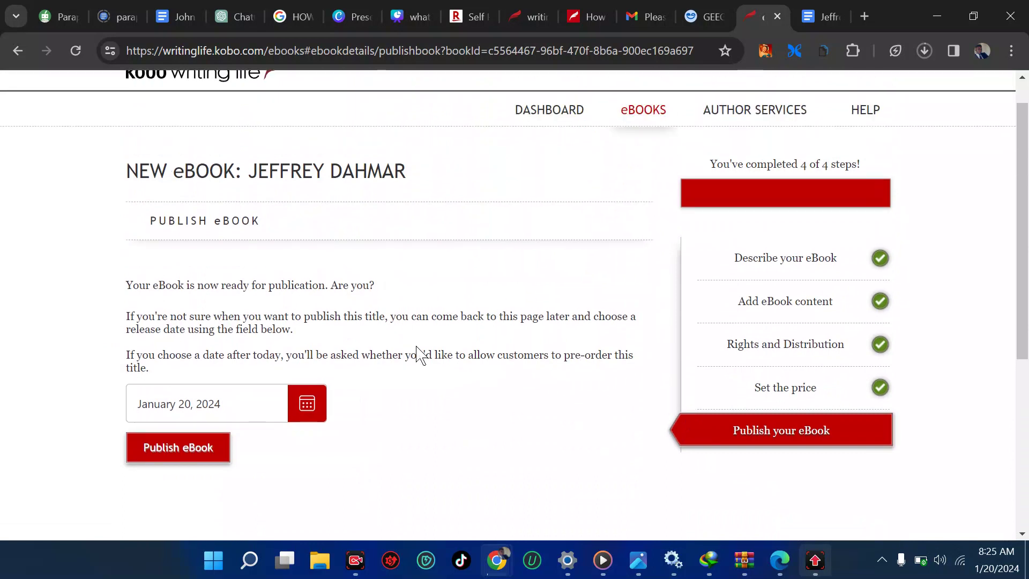
left_click(182, 447)
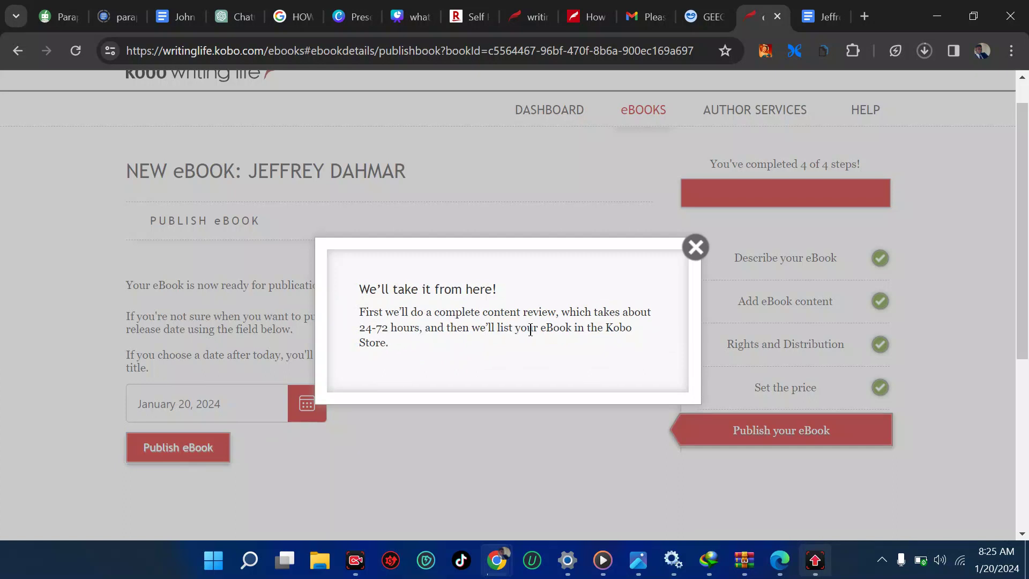
Close the "We'll take it from here!" dialog and scroll to the library's top
left_click(695, 247)
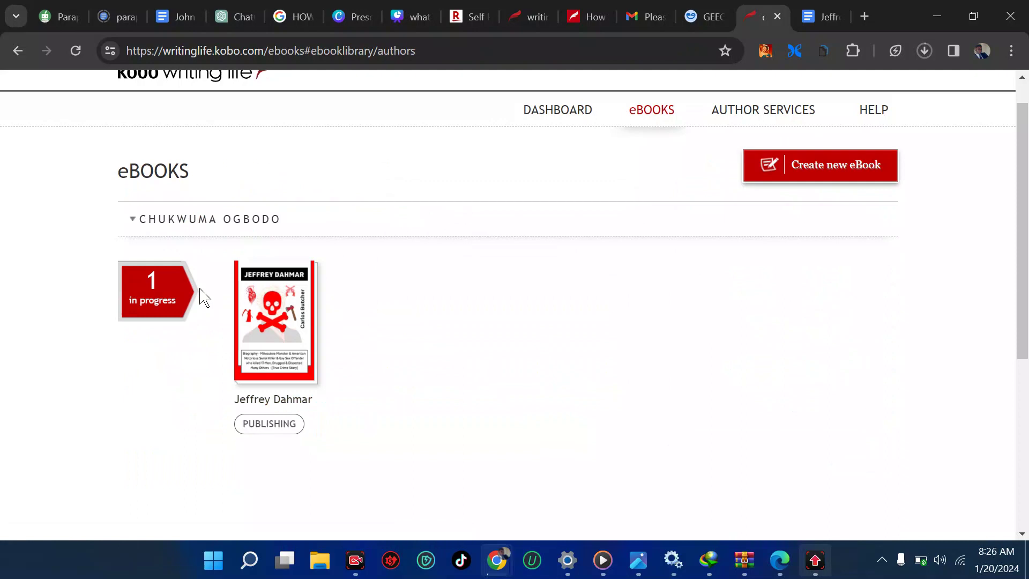
scroll(380, 345, "up", 1)
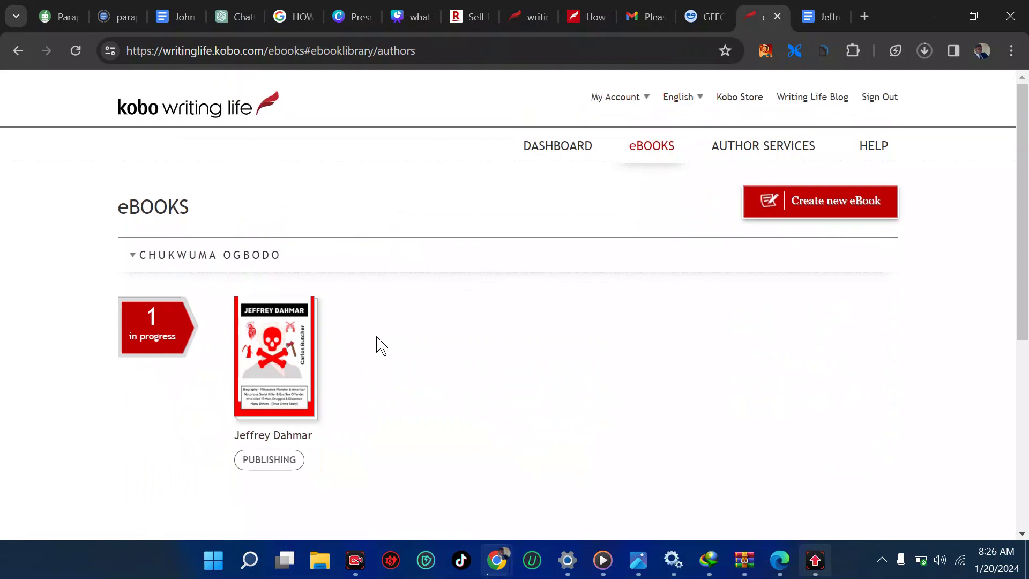